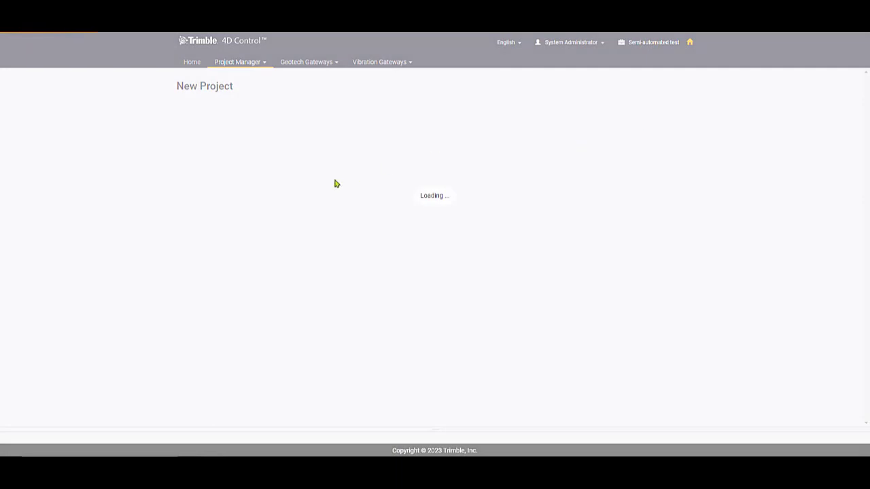
Title the new project "Test project" and save it.
left_click(249, 151)
type("Tes")
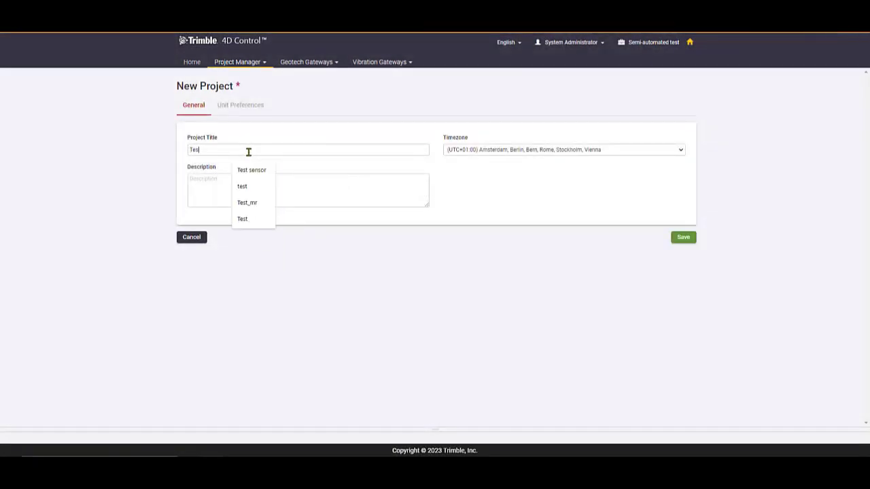
type("t project")
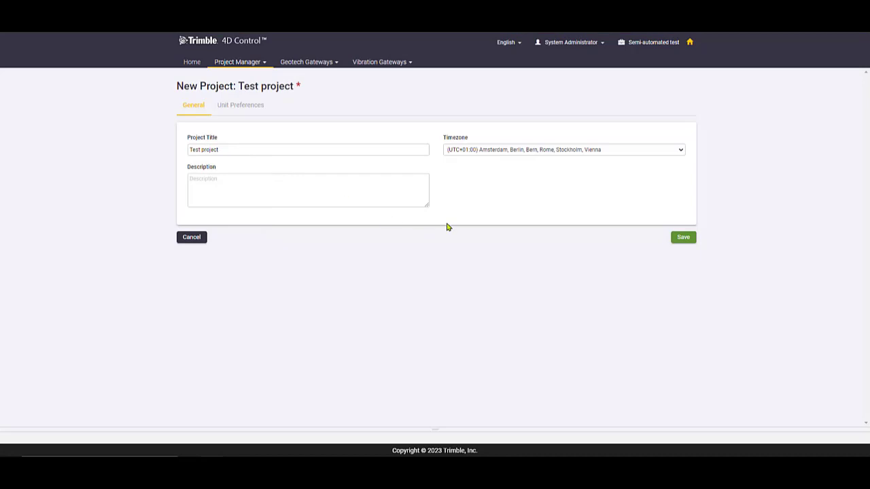
left_click(683, 237)
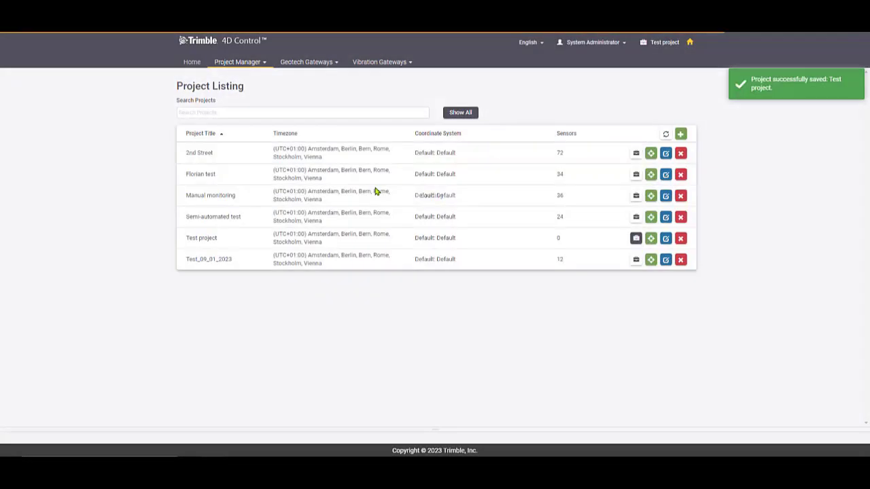
Start creating manual sensors in the project's data entry area from the file P201-P224_Sensors_Local.xlsx.
left_click(192, 63)
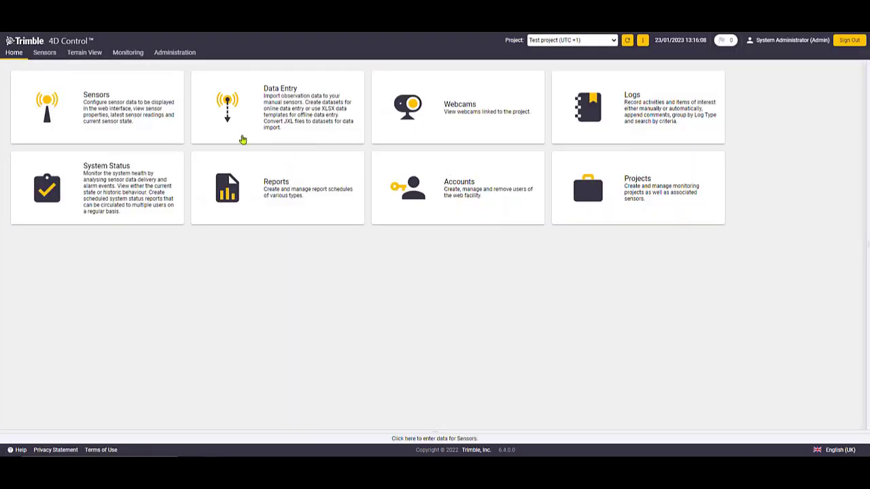
mouse_move(133, 57)
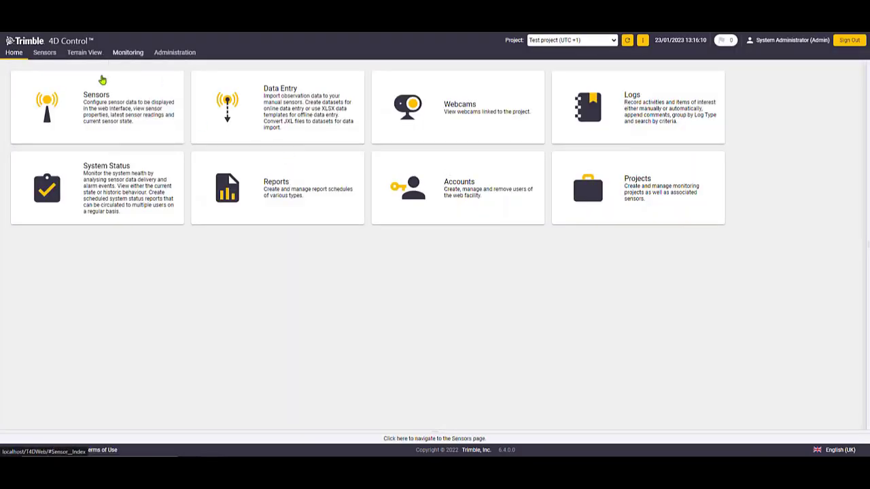
mouse_move(44, 53)
left_click(55, 91)
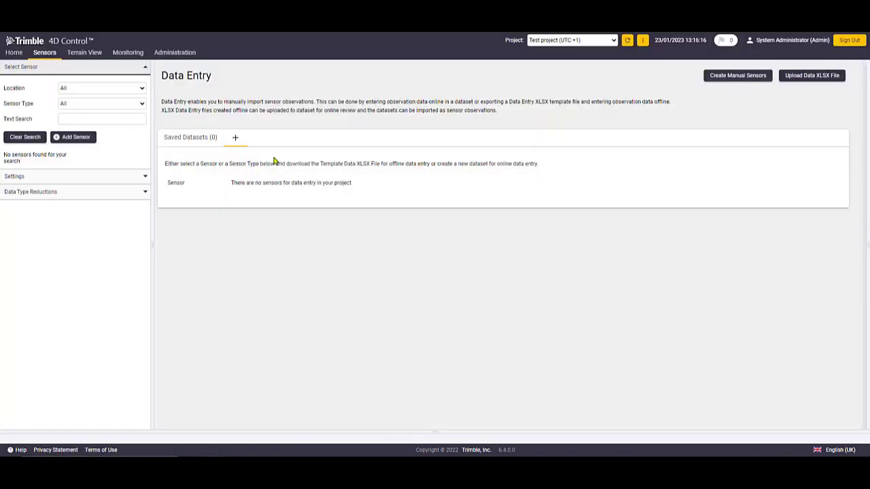
left_click(740, 78)
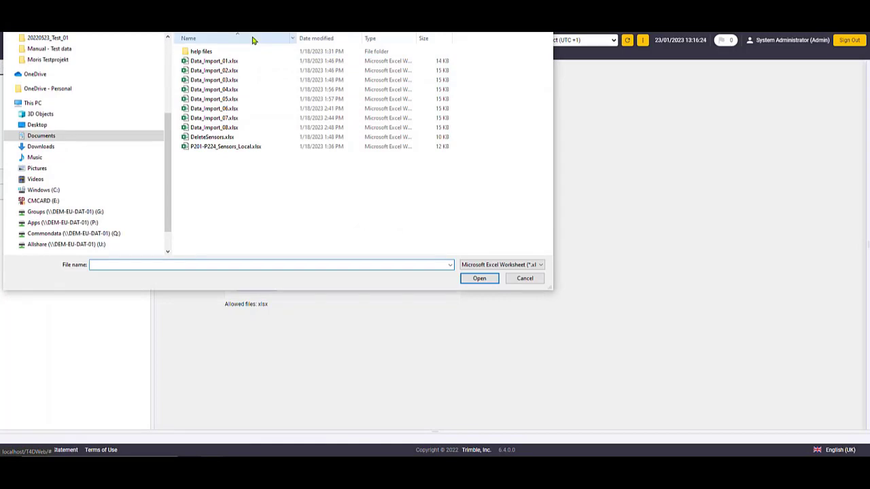
double_click(226, 147)
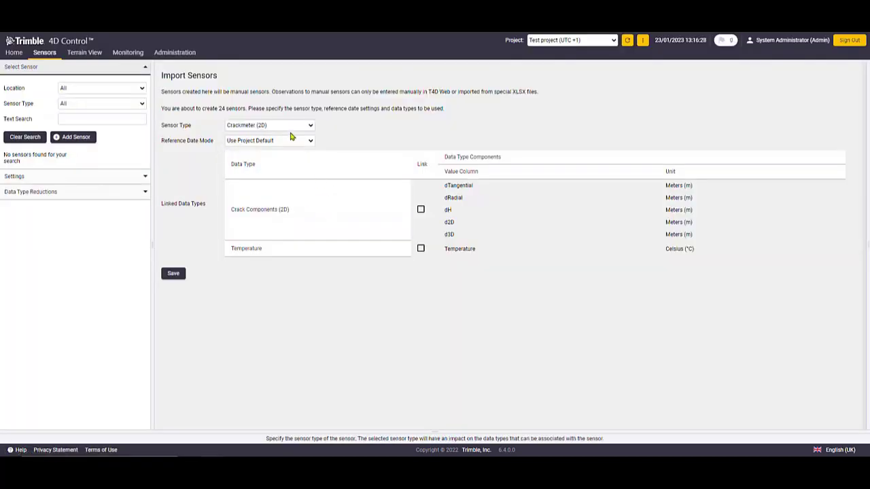
Set the imported sensors' type to Target (Displacement) and save them.
left_click(290, 127)
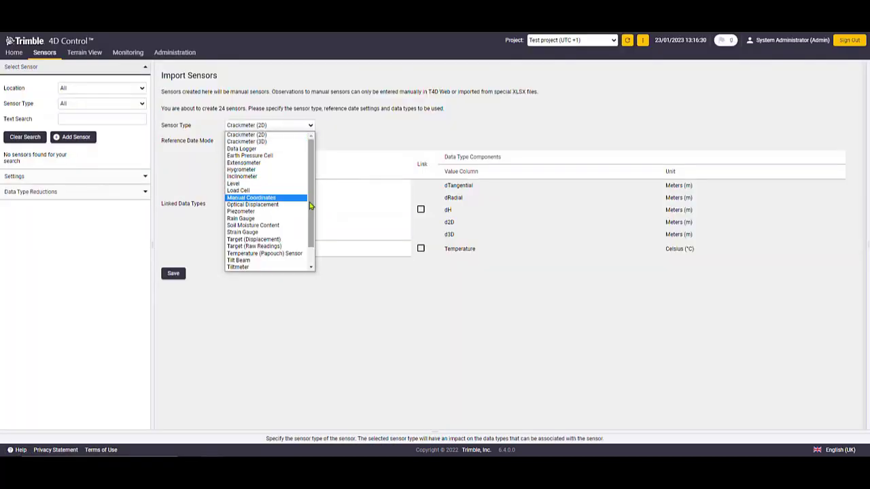
left_click(282, 241)
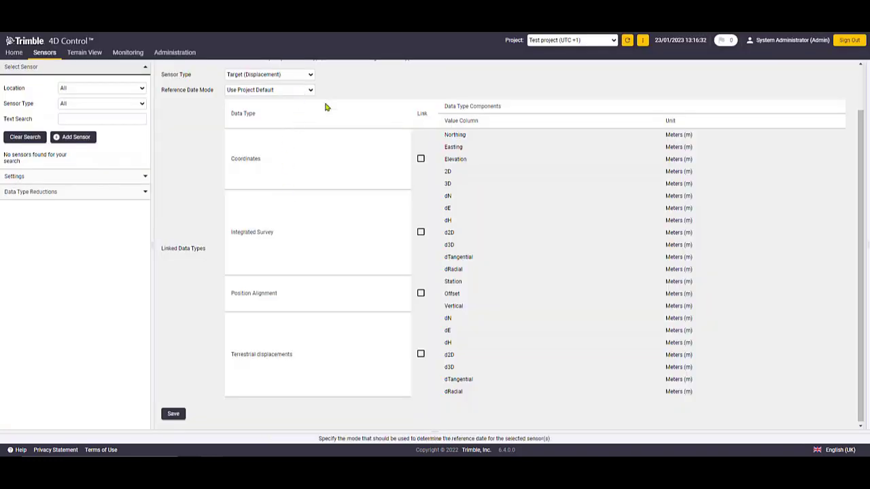
left_click(173, 414)
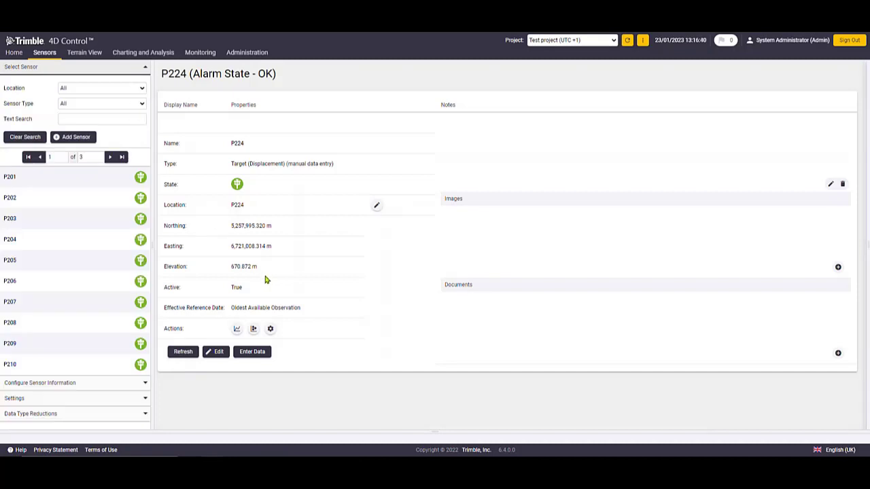
Upload the observation file Data_Import_01.xlsx as a data entry dataset for the sensors.
left_click(200, 53)
left_click(45, 54)
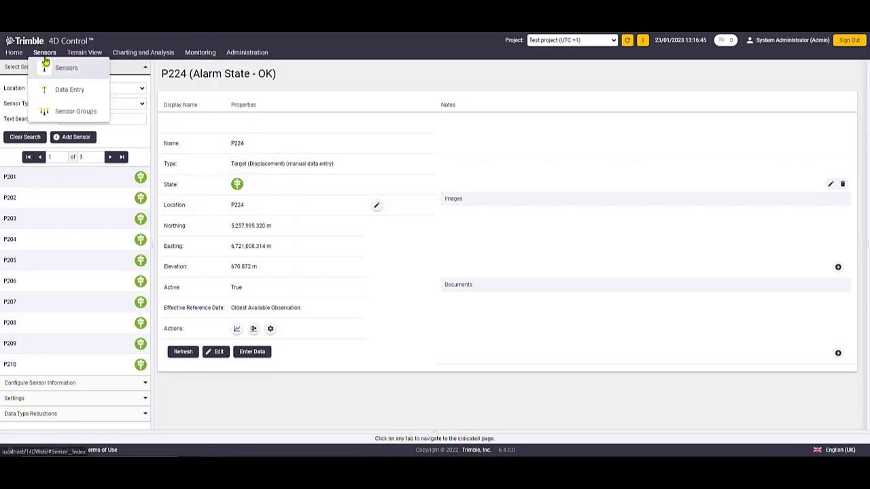
left_click(52, 89)
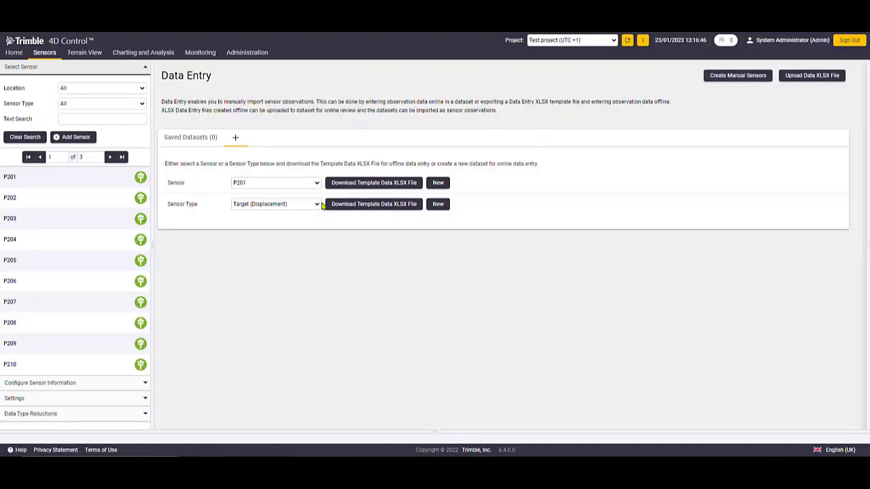
left_click(802, 81)
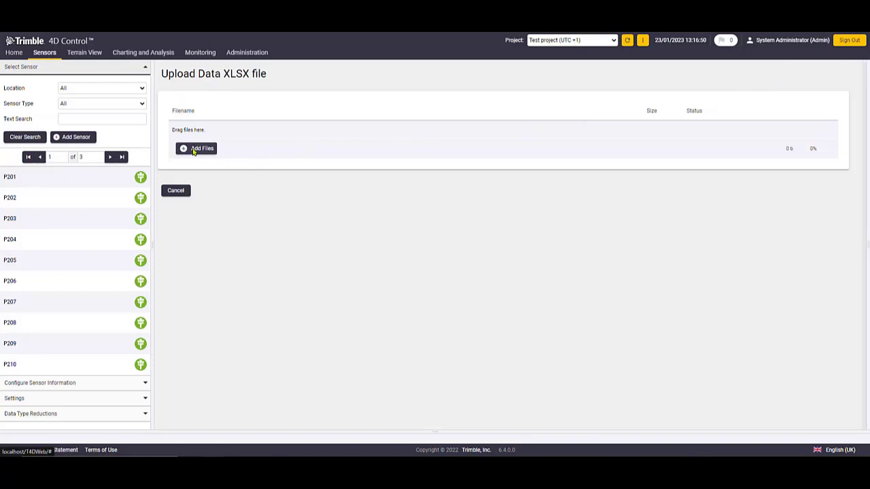
left_click(196, 149)
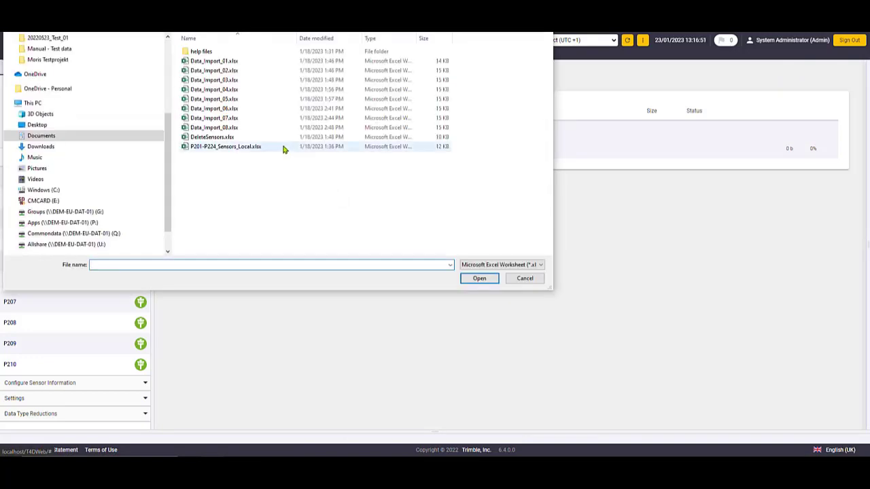
double_click(214, 61)
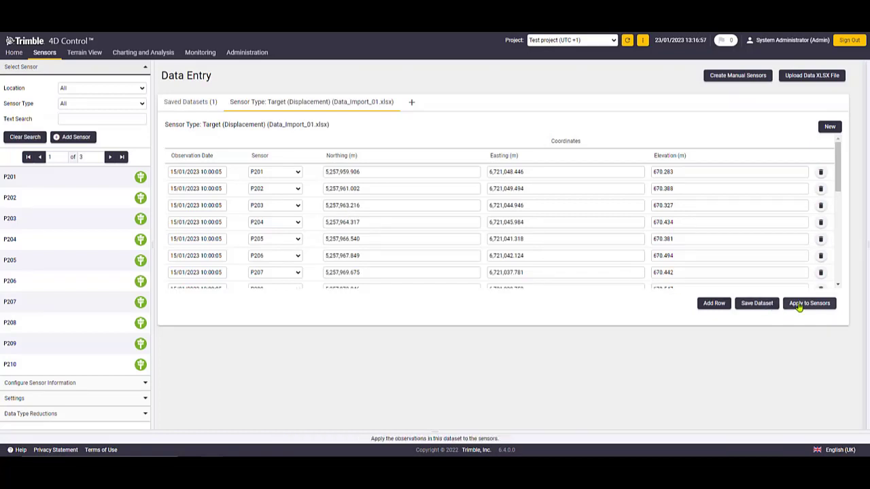
Apply the Data_Import_01.xlsx observations to the sensors and check the dataset rows and sensor P201's latest observations.
left_click(711, 303)
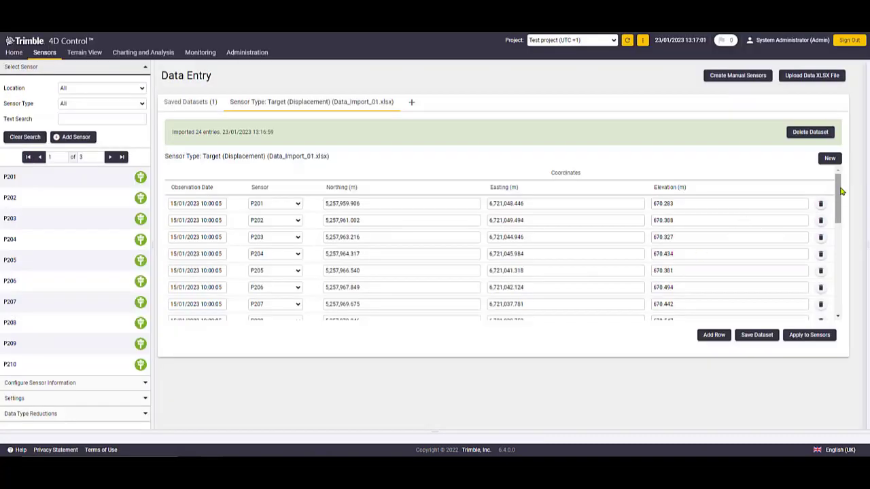
left_click_drag(840, 191, 838, 287)
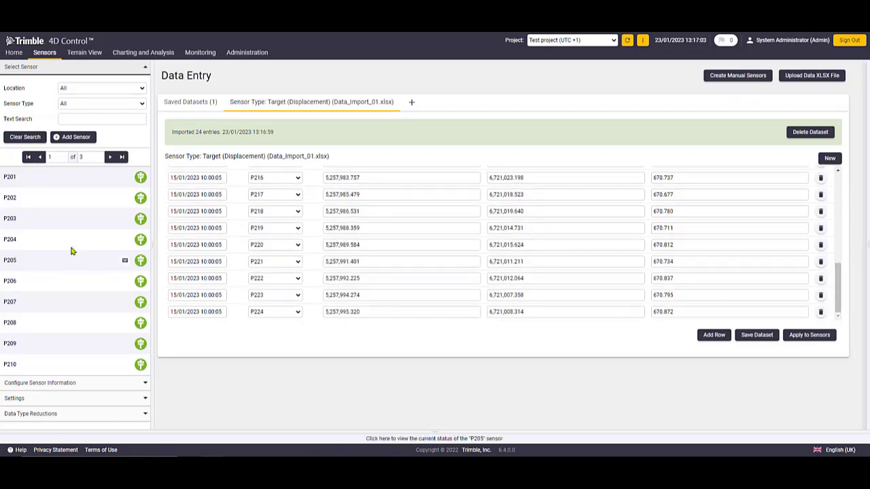
left_click(66, 181)
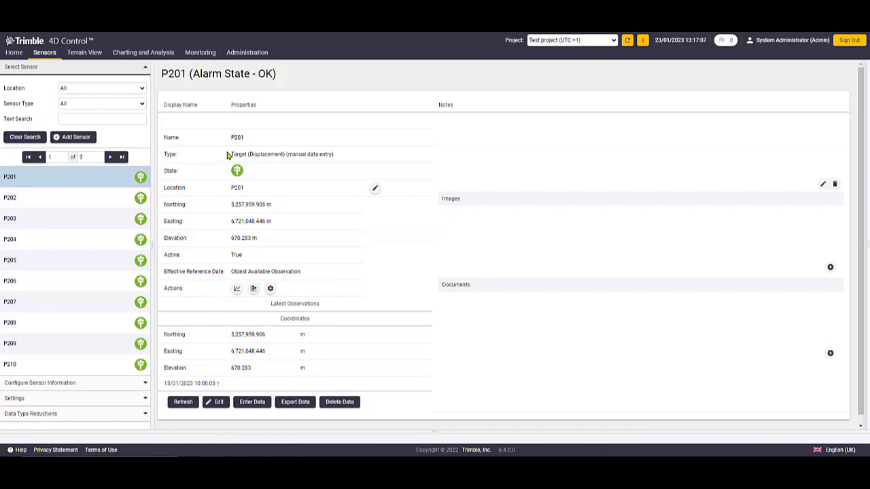
Create a new rail monitoring section named "Test project", keeping the default units and decimals, and proceed to its track geometry.
mouse_move(204, 56)
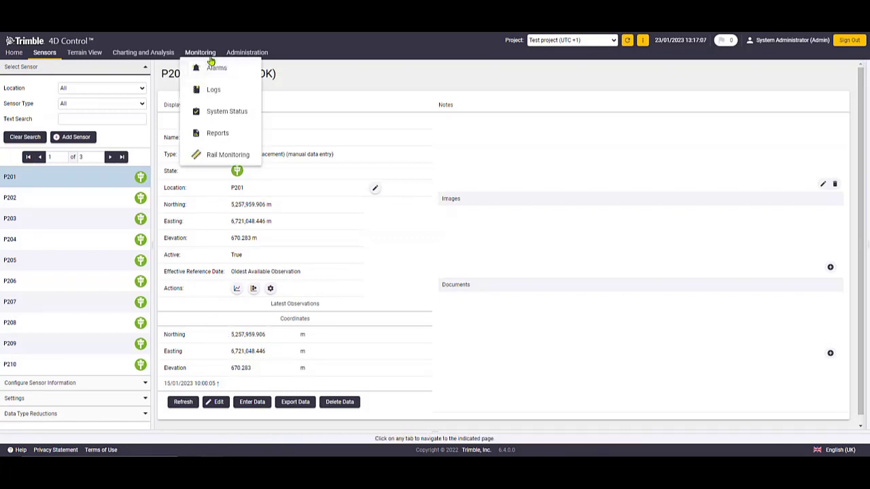
left_click(216, 157)
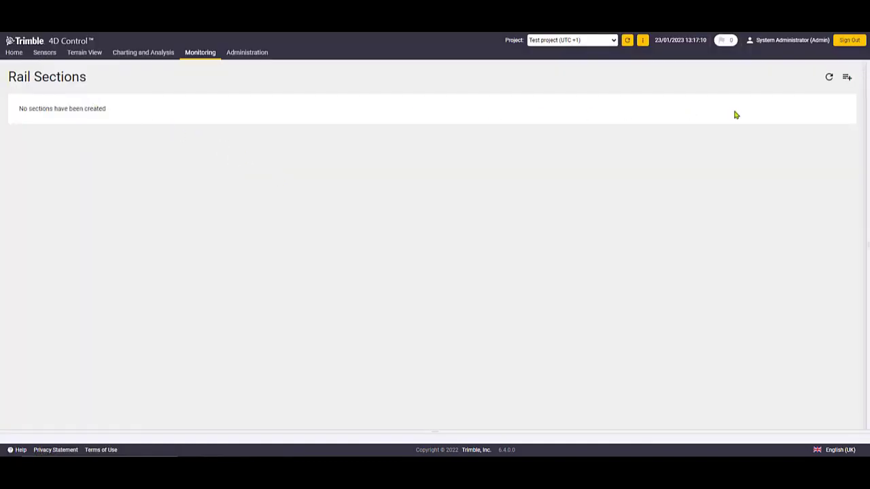
left_click(847, 76)
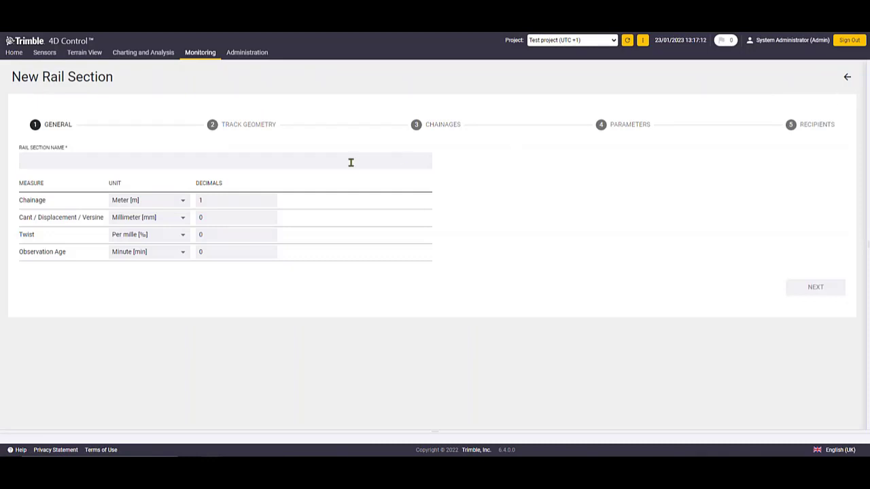
left_click(129, 162)
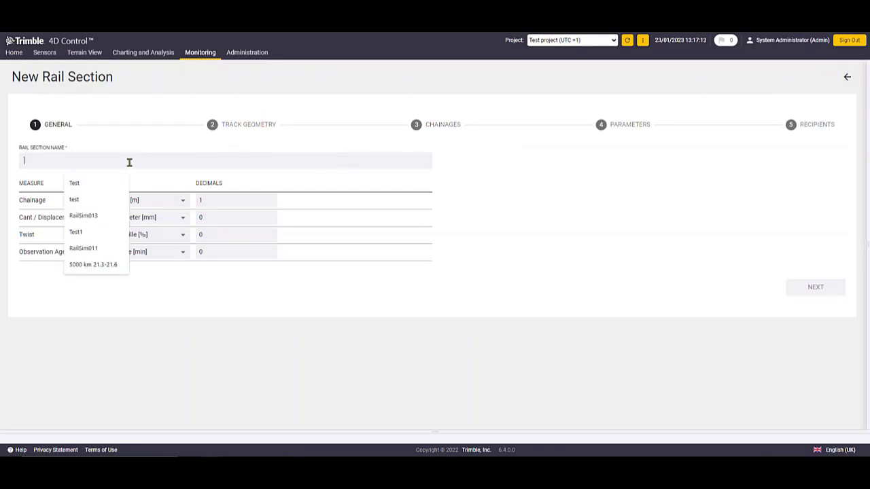
type("Test")
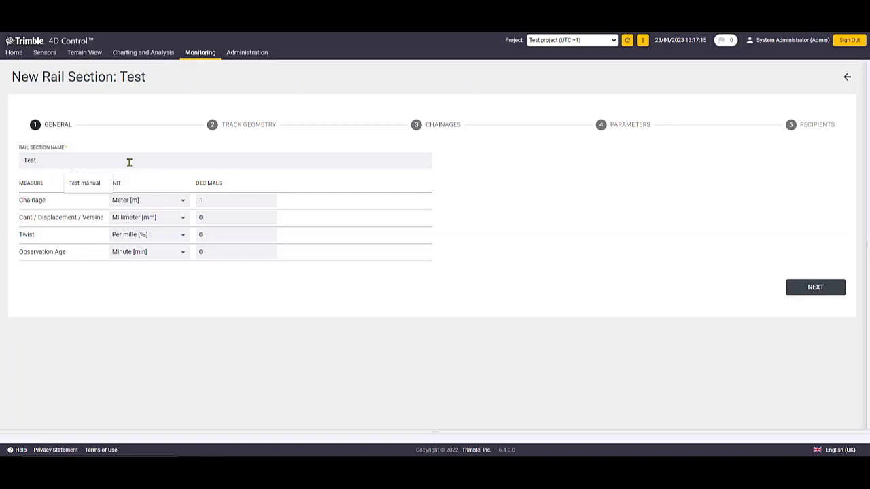
type(" project")
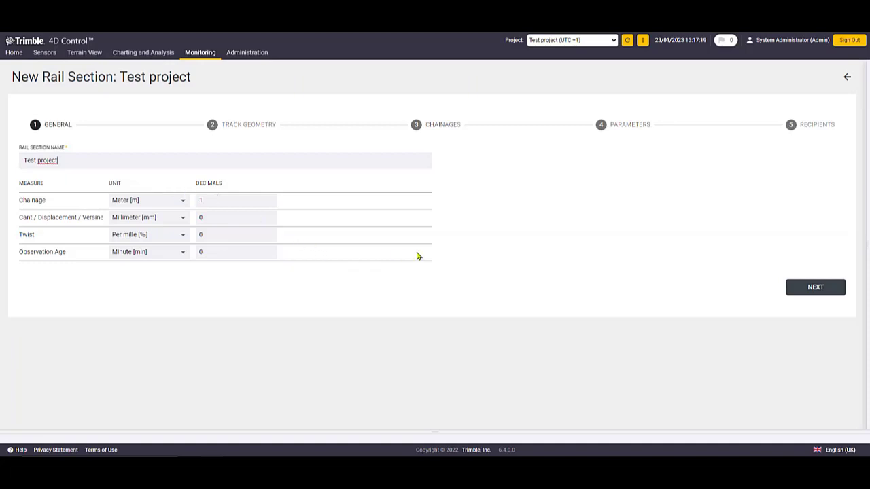
left_click(806, 290)
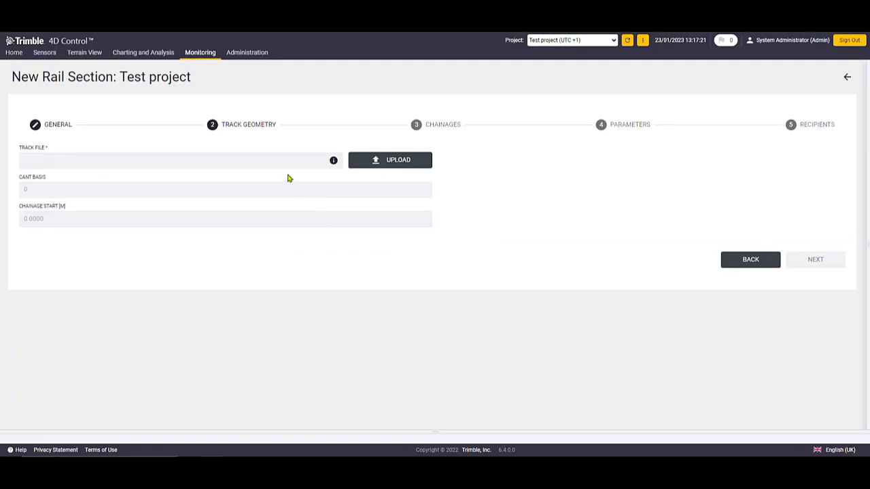
Upload Track_5th_Street.track as the rail section's track file and proceed to the chainages.
mouse_move(334, 164)
left_click(375, 162)
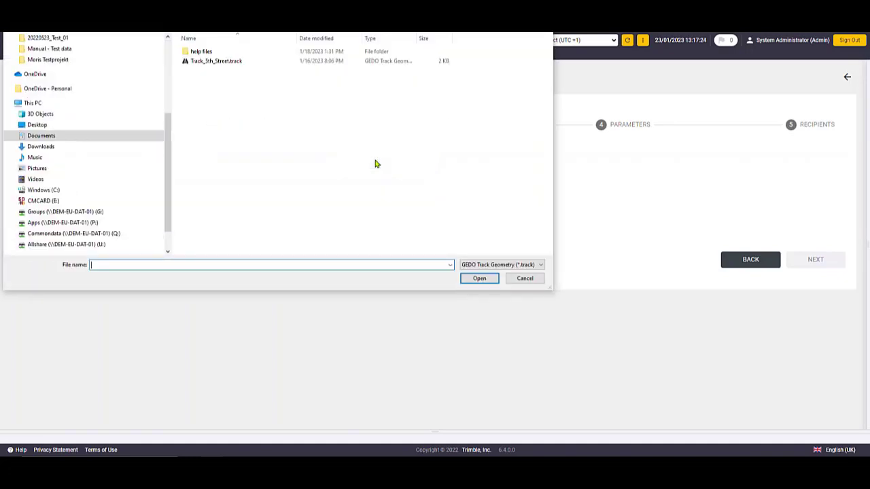
left_click(217, 62)
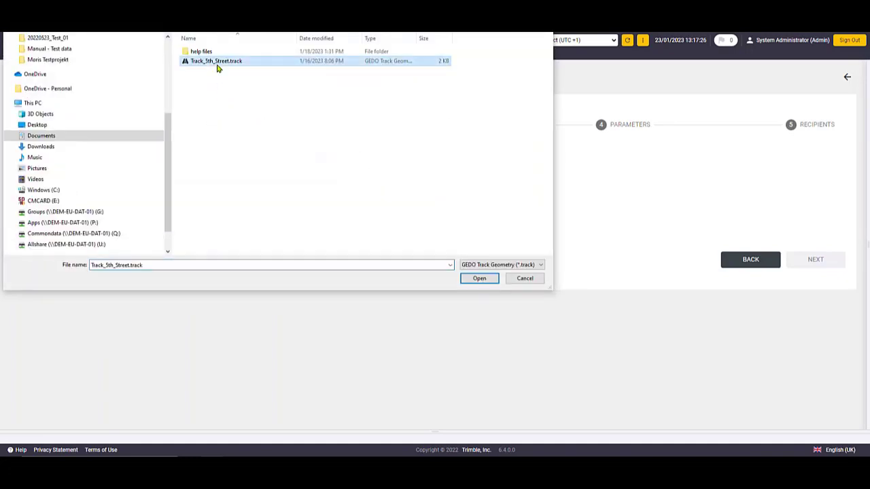
double_click(218, 63)
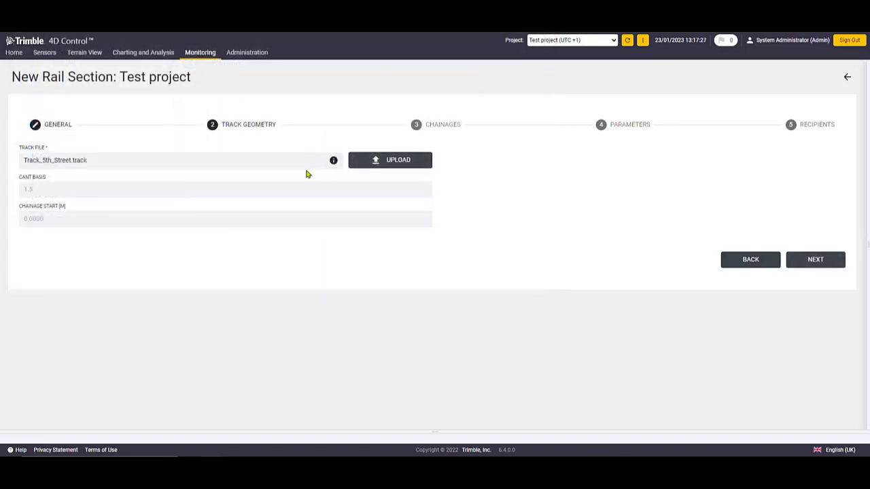
left_click(824, 262)
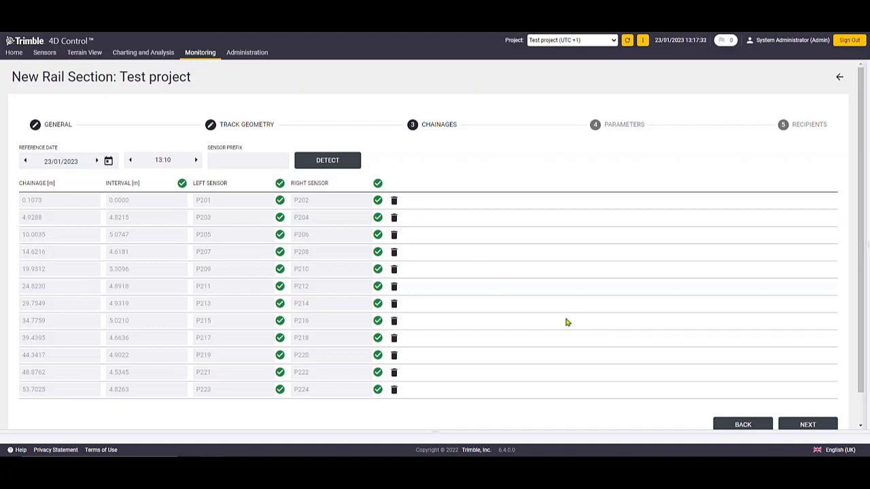
Inspect the sensor information of P201 and P202 in the first chainage row and accept the chainages to reach the parameters.
left_click(280, 202)
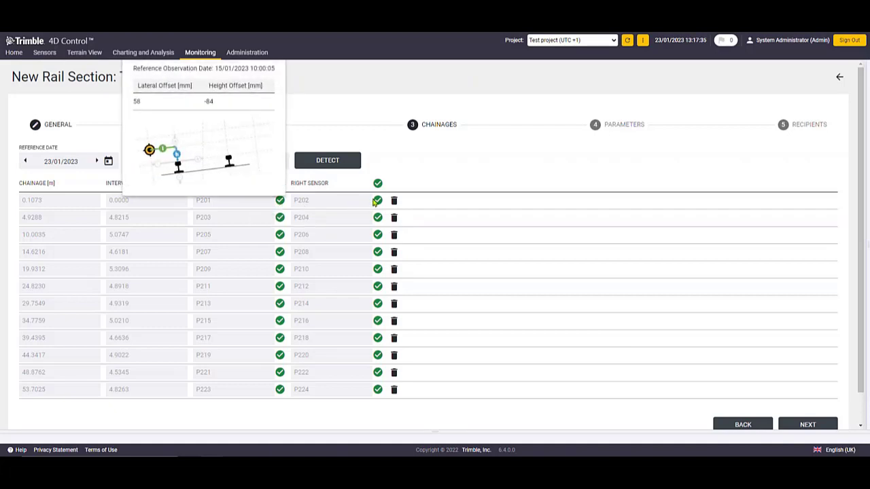
left_click(378, 201)
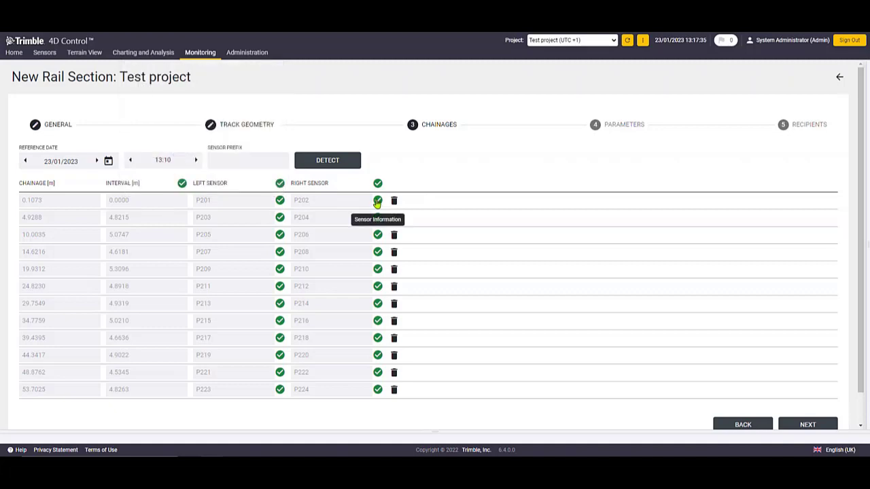
left_click(378, 202)
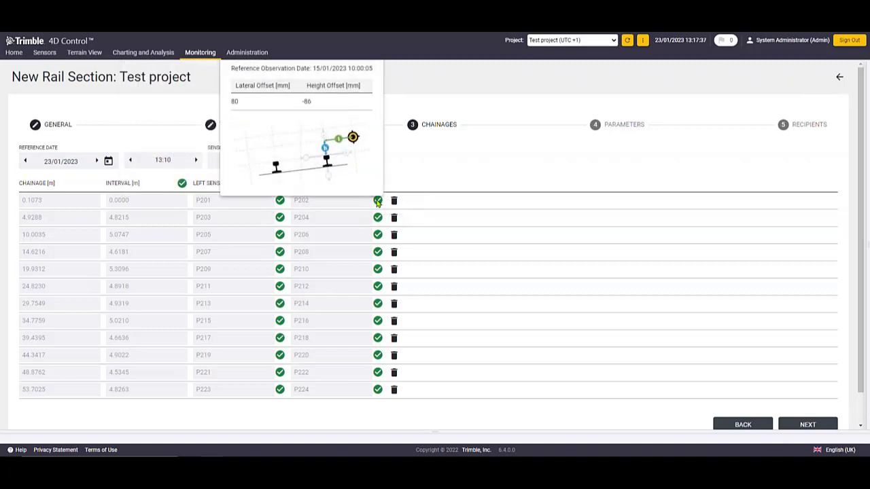
left_click(454, 208)
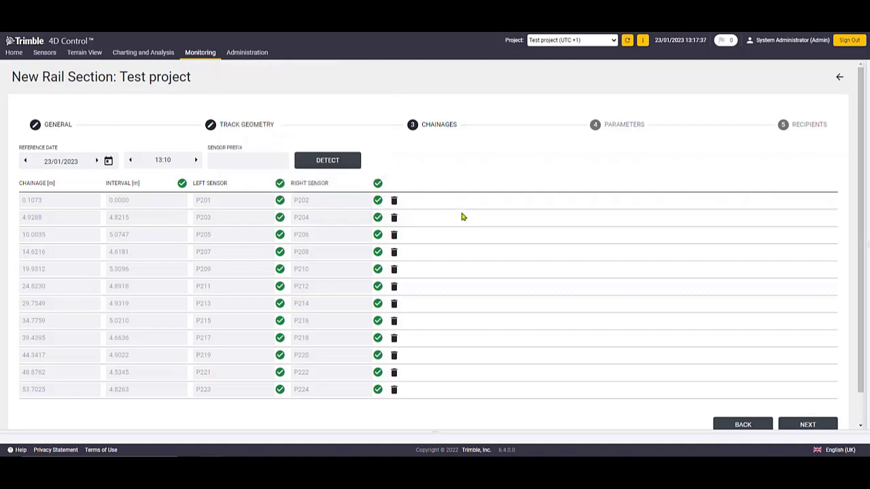
left_click(809, 425)
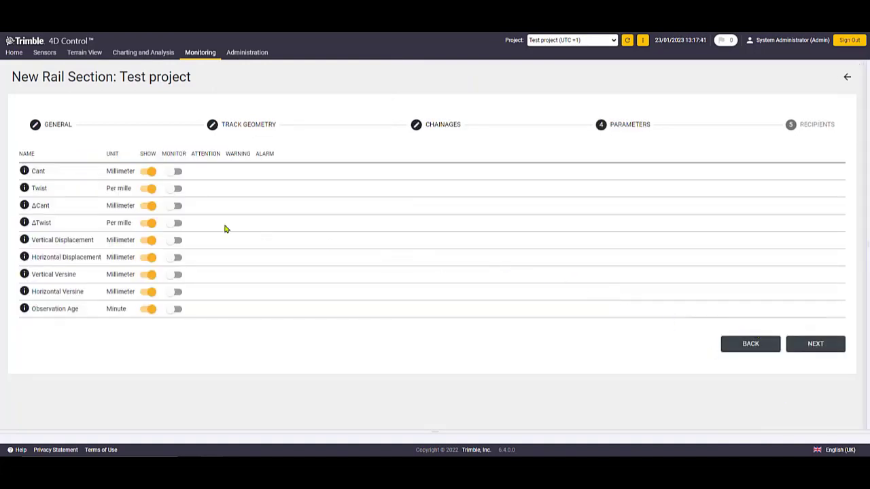
Enable monitoring of Twist, Vertical and Horizontal Displacement, and Vertical and Horizontal Versine, and hide the ΔCant and ΔTwist parameters.
left_click(175, 188)
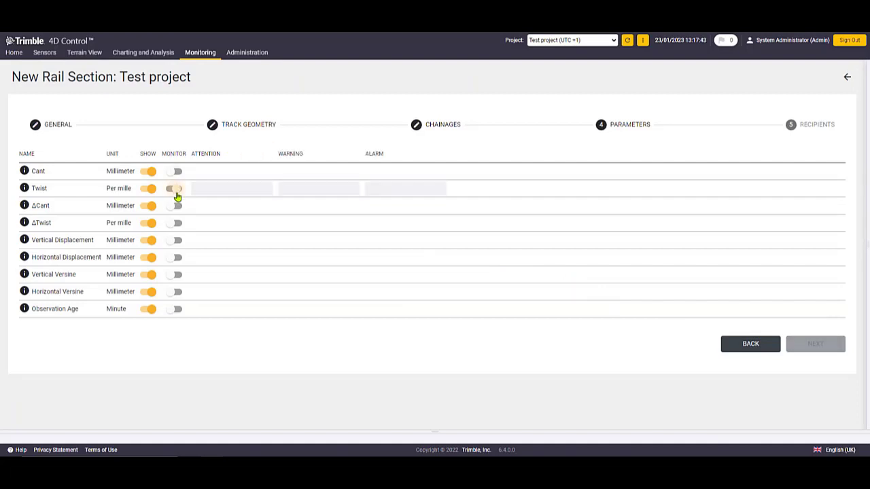
left_click(144, 206)
left_click(147, 223)
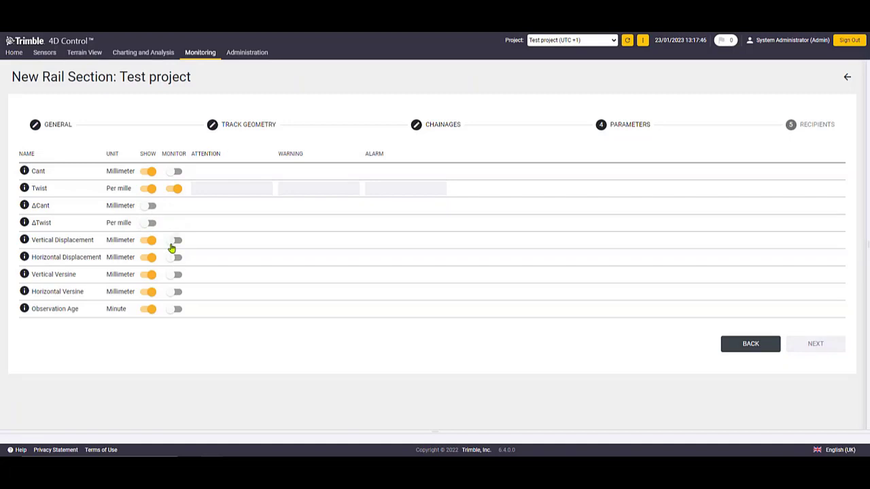
left_click(173, 243)
left_click(171, 258)
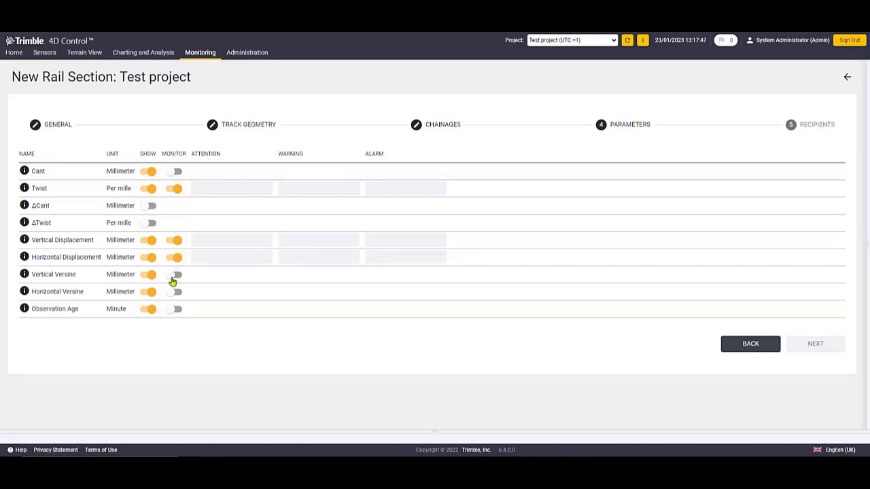
left_click(174, 277)
left_click(173, 293)
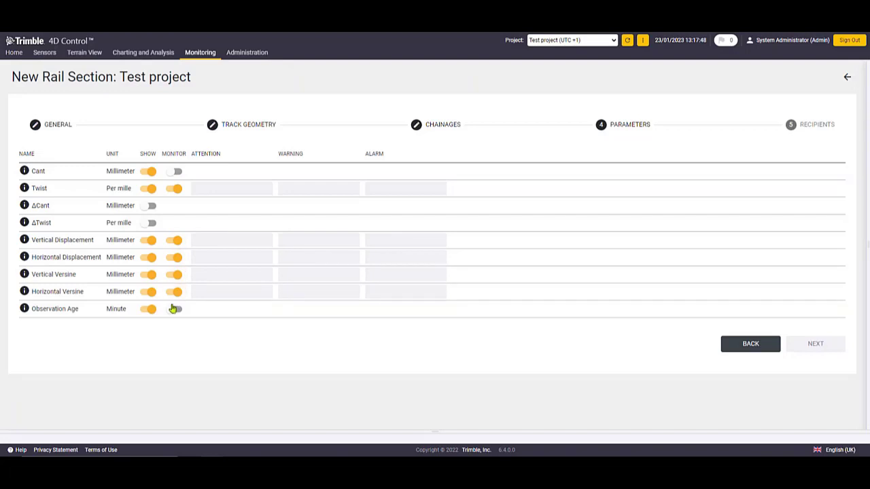
Set attention/warning/alarm limits of 2/4/6 for Twist, 5/10/15 for both displacements and 6/8/10 for both versines, and proceed to the recipients.
left_click(215, 190)
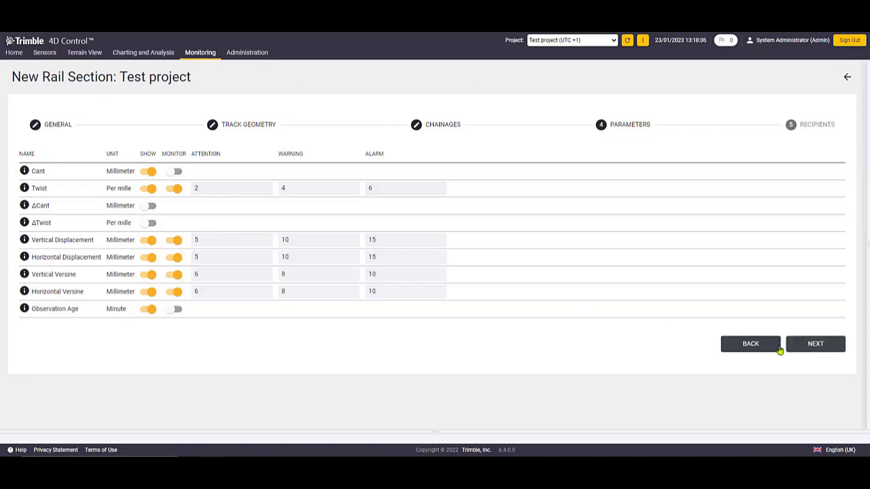
left_click(805, 348)
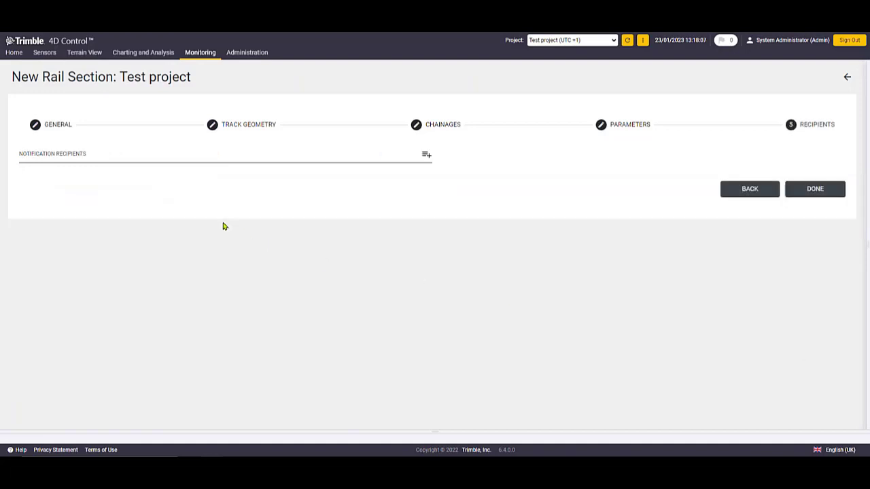
Add one notification recipient by choosing the contact's name and finish creating the rail section.
left_click(426, 155)
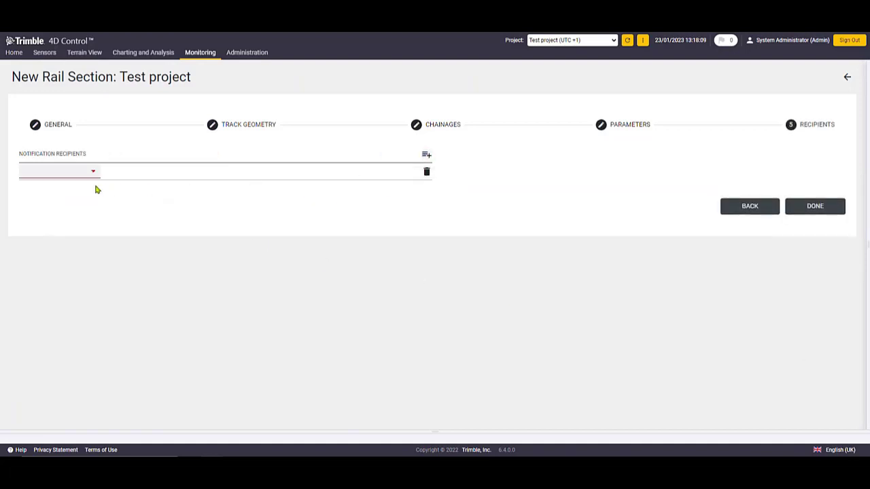
left_click(84, 181)
left_click(67, 208)
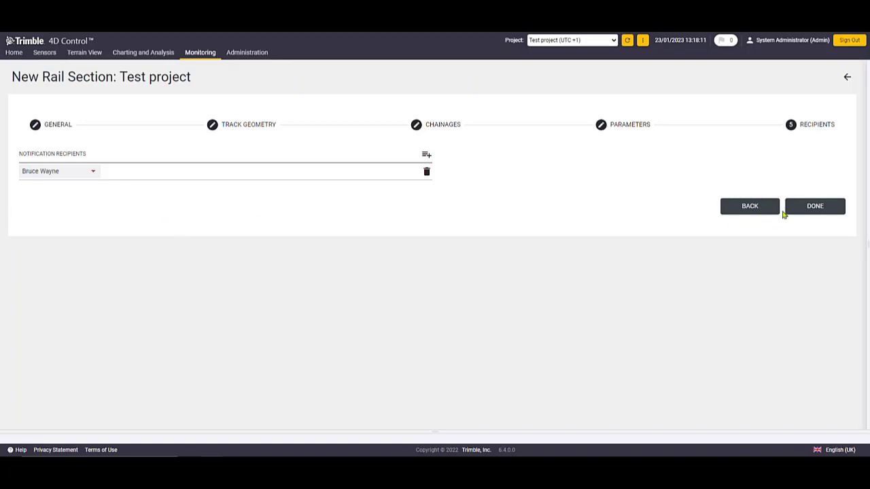
left_click(795, 212)
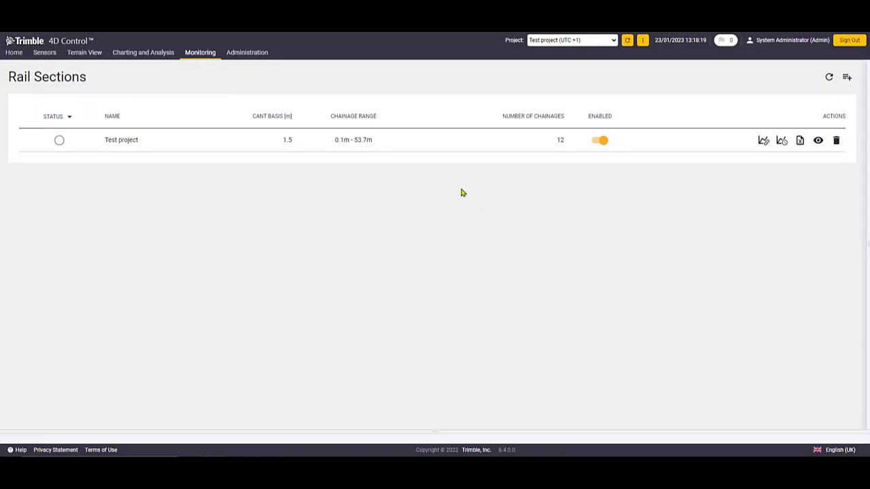
Refresh the rail sections, review the Test project status for all chainages, and return to the section list.
left_click(830, 79)
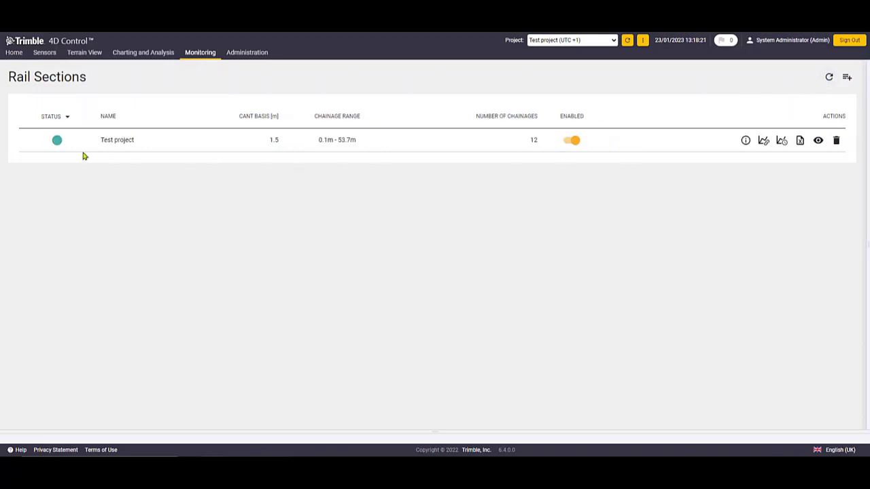
left_click(56, 140)
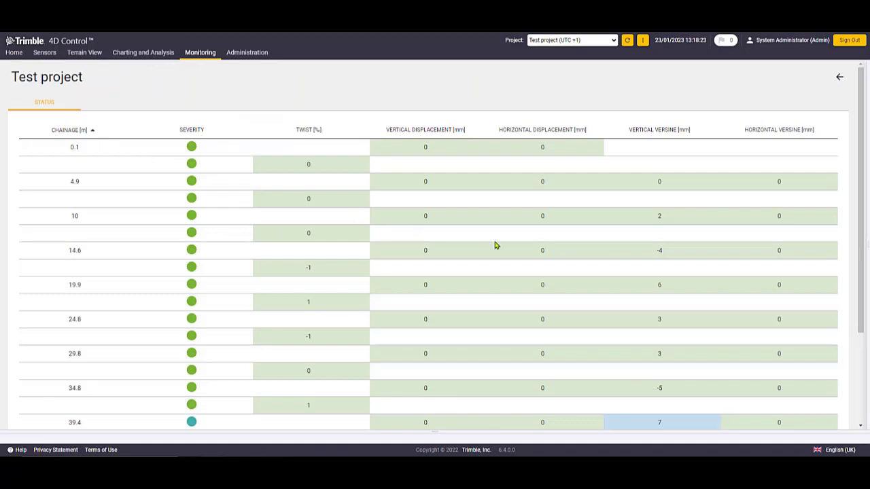
scroll(499, 243, "down", 2)
scroll(499, 243, "up", 2)
left_click(840, 79)
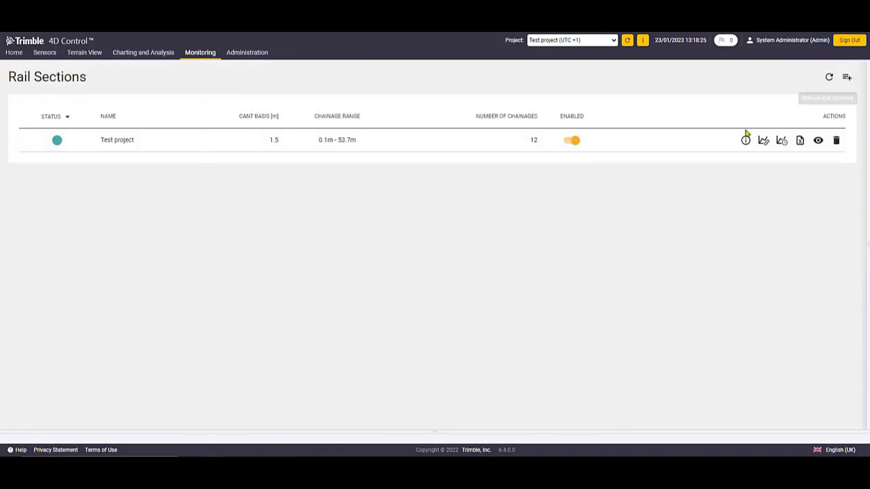
View the Test project section's Cant and Twist charts by chainage and return to the section list.
left_click(762, 143)
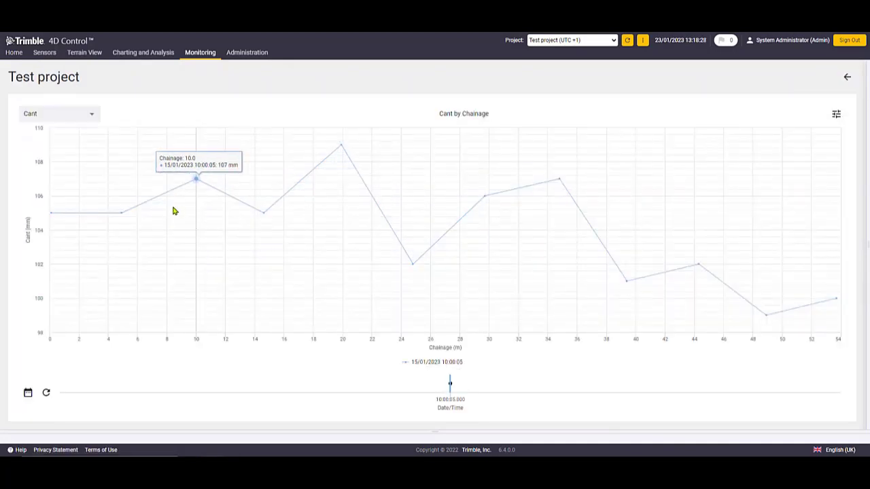
left_click(73, 116)
left_click(59, 152)
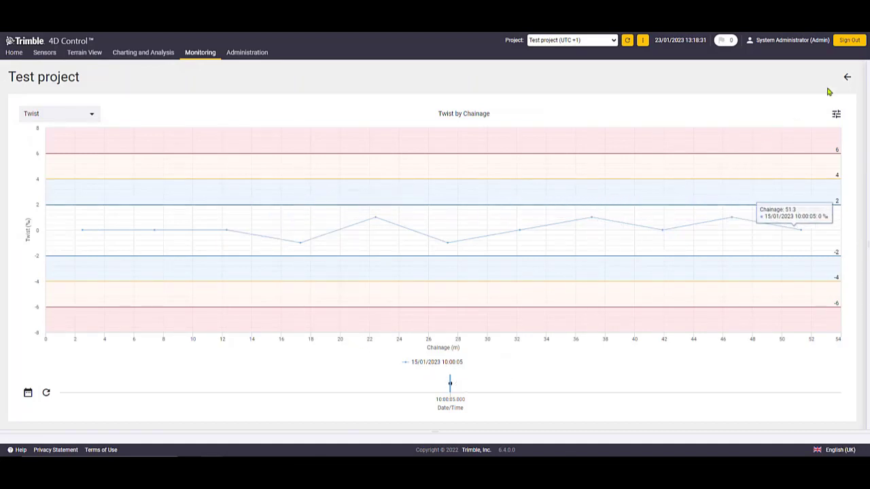
left_click(849, 79)
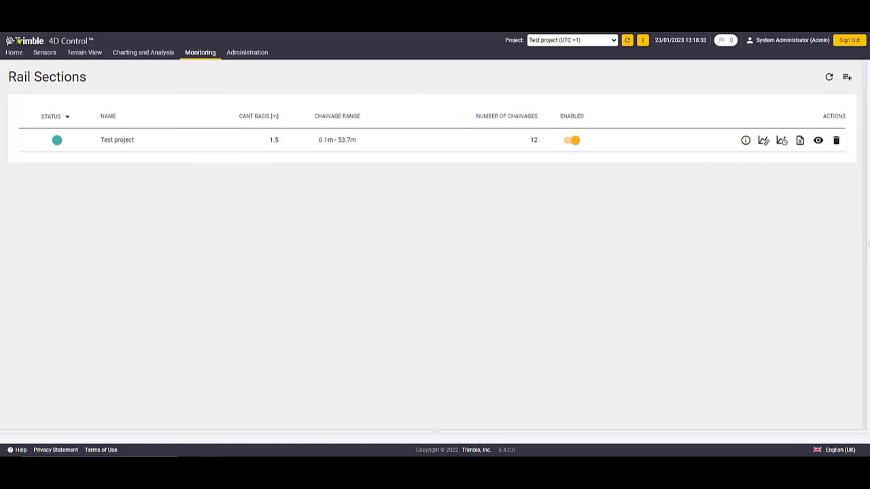
Upload Data_Import_02.xlsx as a sensor data entry dataset and apply its observations to the sensors.
left_click(37, 53)
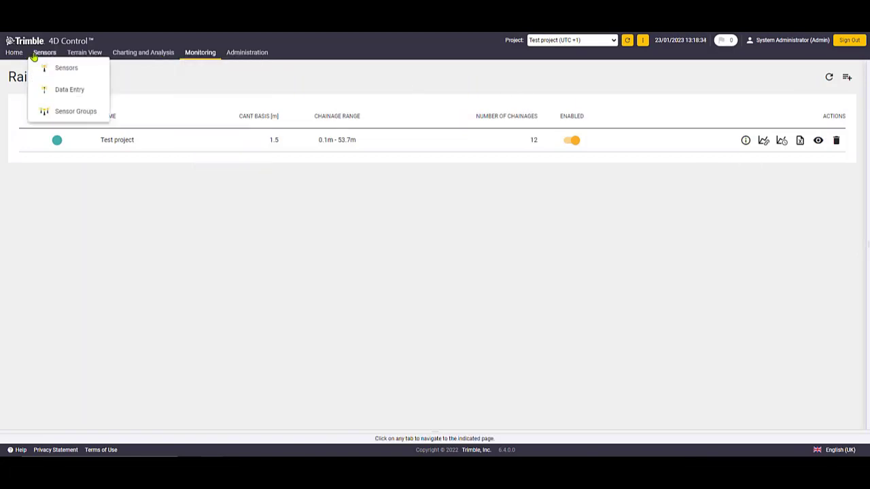
left_click(54, 94)
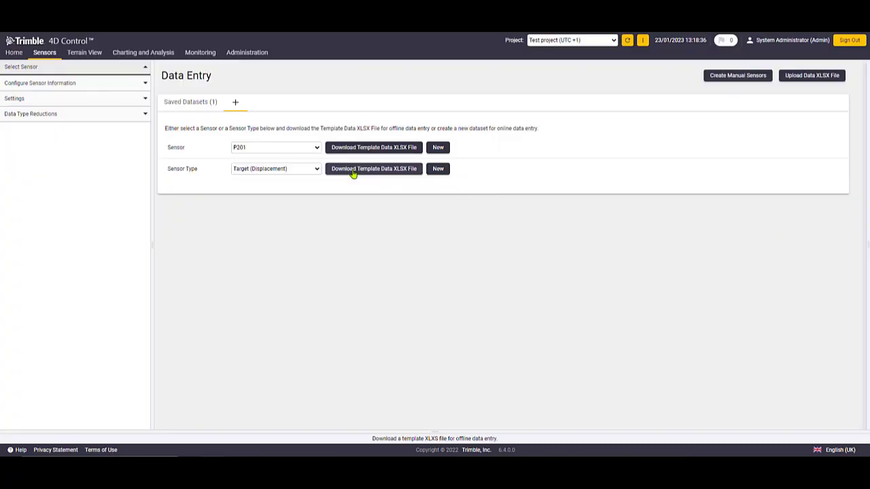
left_click(826, 77)
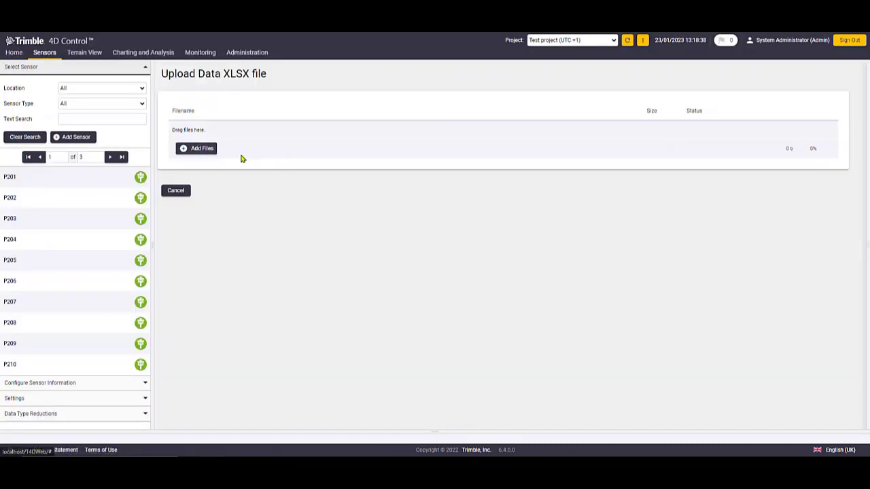
left_click(203, 149)
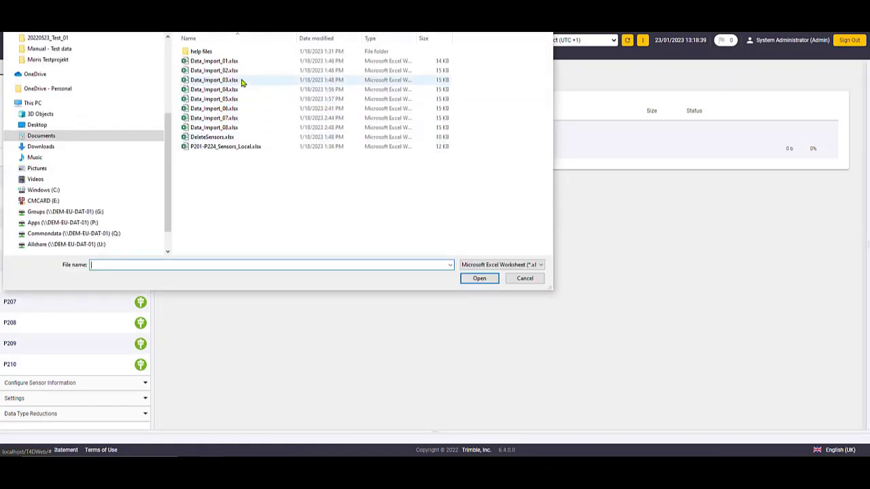
double_click(216, 70)
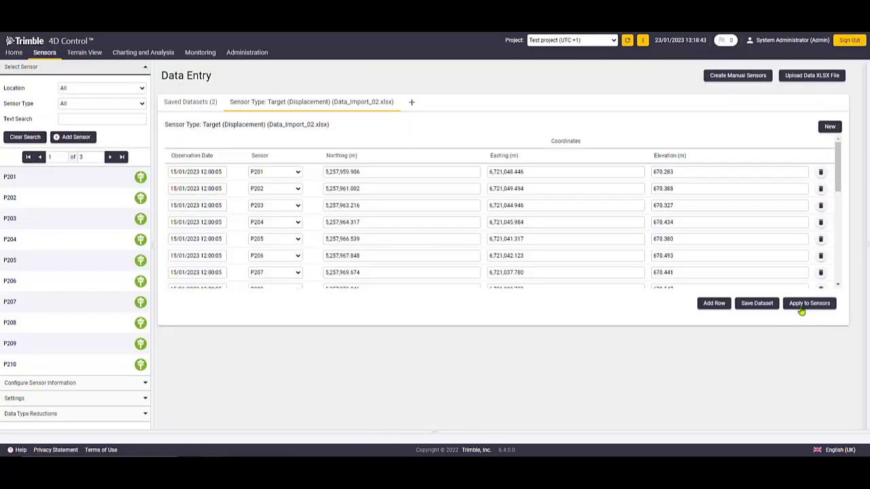
left_click(804, 306)
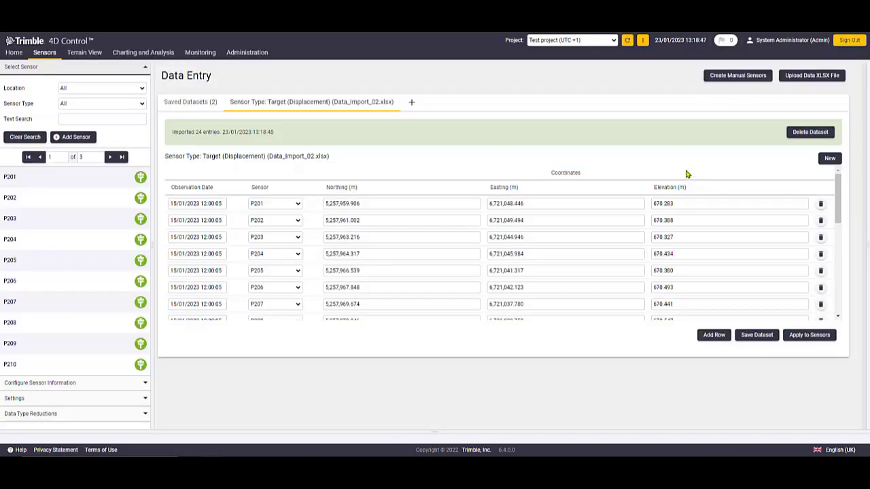
Upload the Data_Import_03.xlsx and Data_Import_04.xlsx datasets and apply their observations to the sensors.
left_click(790, 76)
left_click(199, 147)
double_click(361, 99)
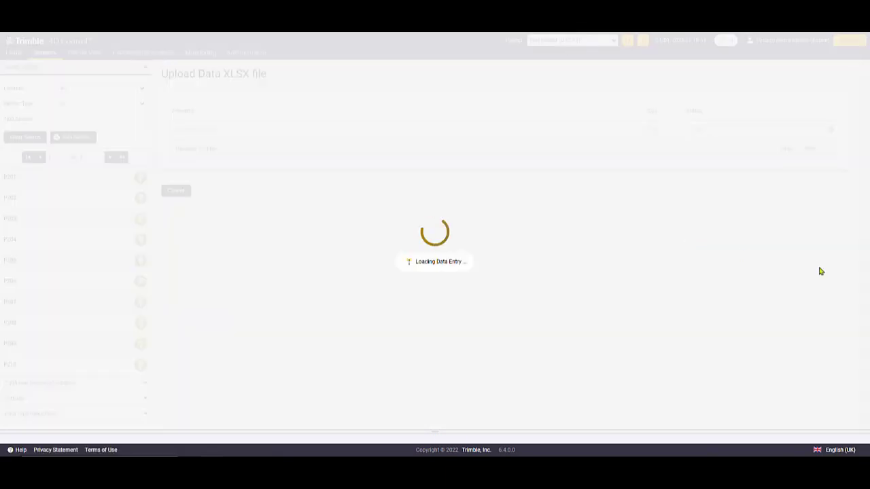
left_click(811, 303)
left_click(786, 78)
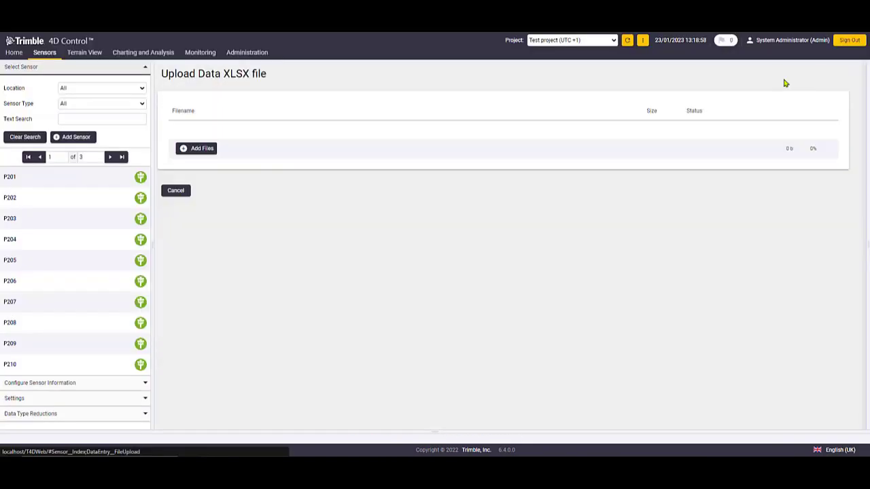
left_click(197, 148)
double_click(307, 150)
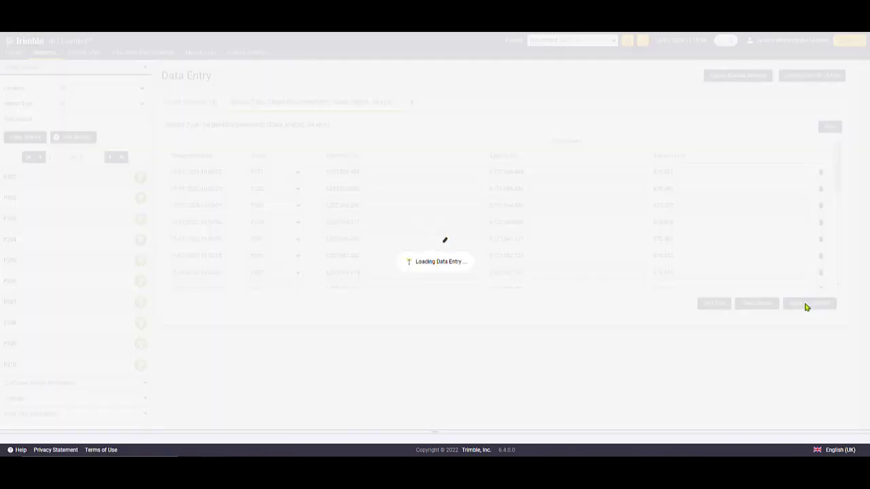
Upload the Data_Import_05.xlsx and Data_Import_06.xlsx datasets and apply their observations to the sensors.
left_click(806, 78)
left_click(197, 149)
double_click(333, 186)
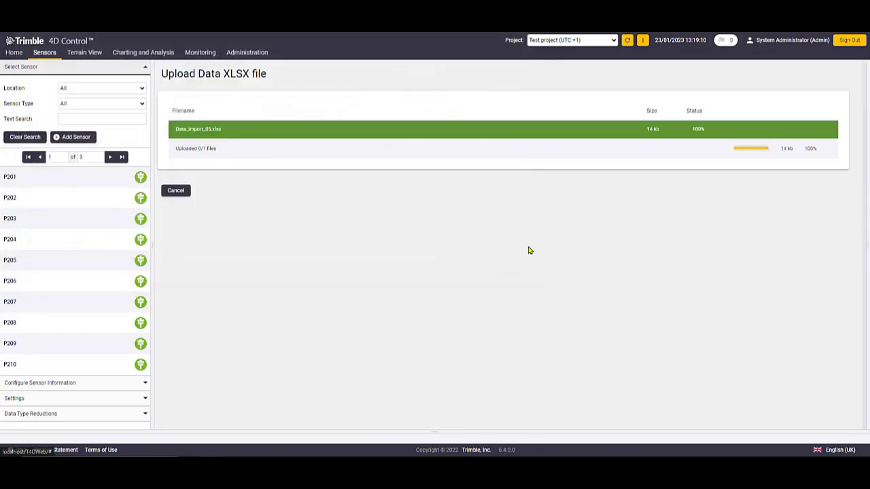
left_click(806, 77)
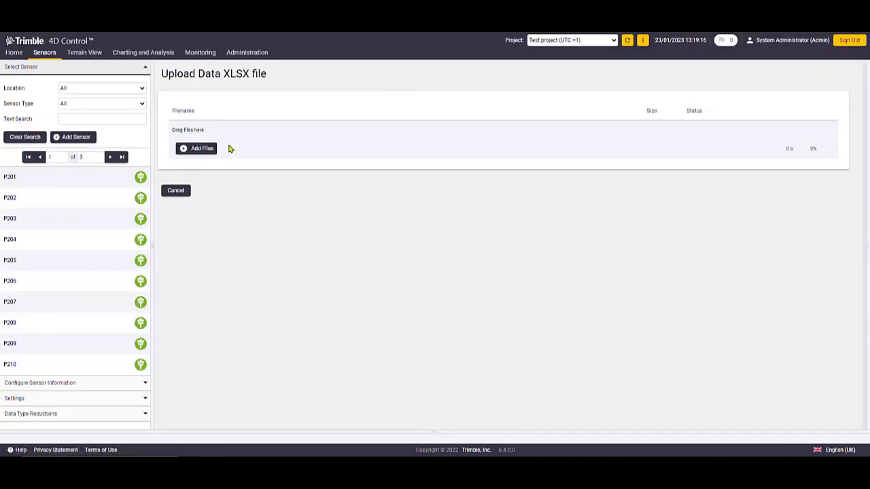
left_click(200, 148)
double_click(237, 110)
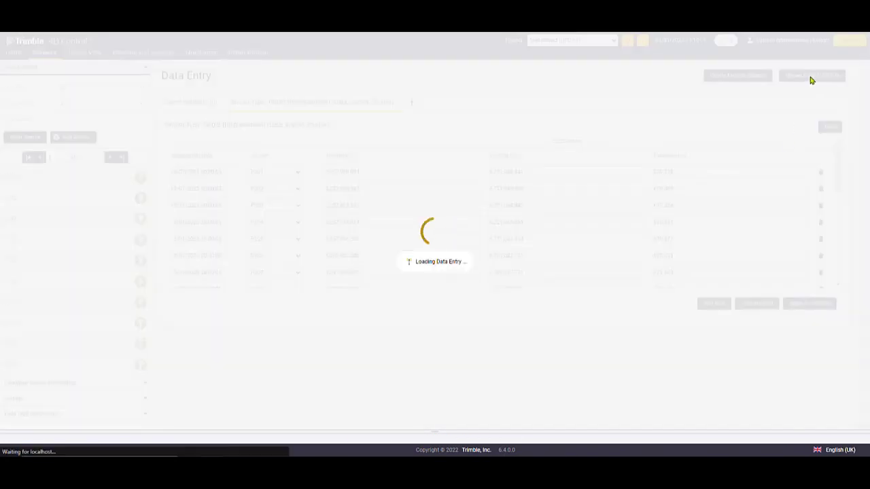
Upload the Data_Import_07.xlsx observation dataset and apply it to the sensors.
left_click(812, 75)
left_click(198, 148)
left_click(230, 119)
double_click(230, 119)
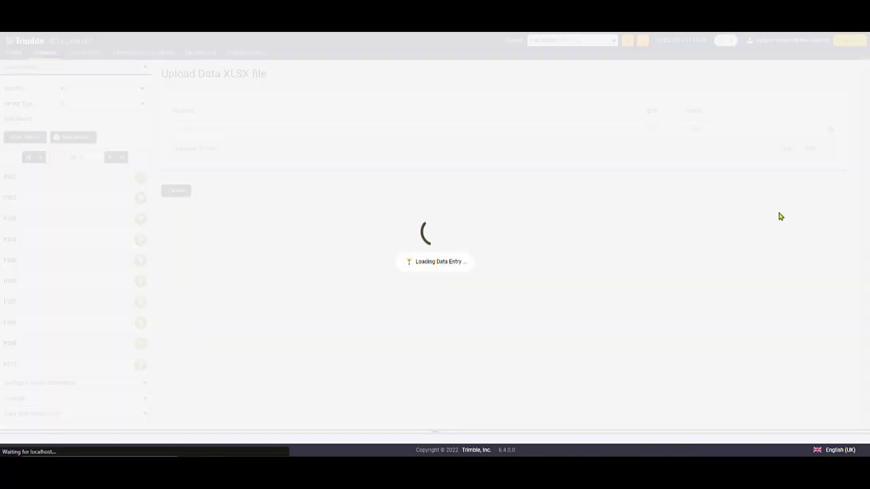
Upload the Data_Import_08.xlsx observation dataset and apply it to the sensors.
left_click(812, 75)
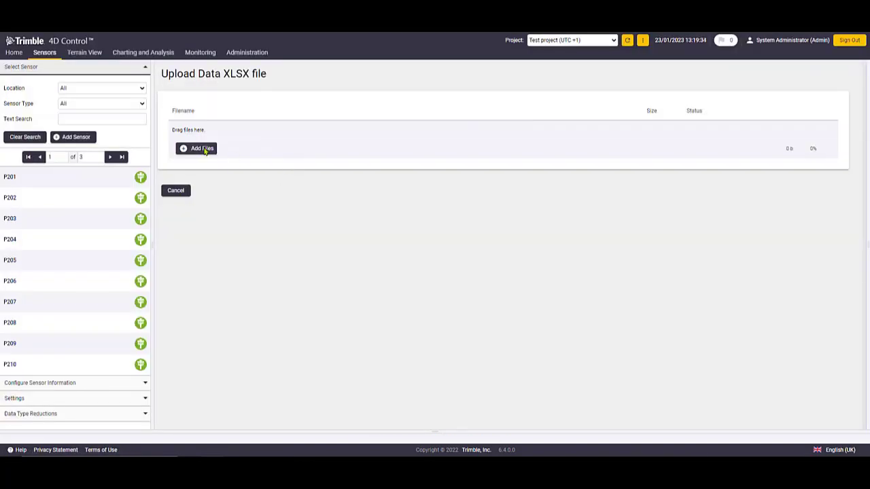
left_click(195, 148)
left_click(239, 129)
double_click(239, 129)
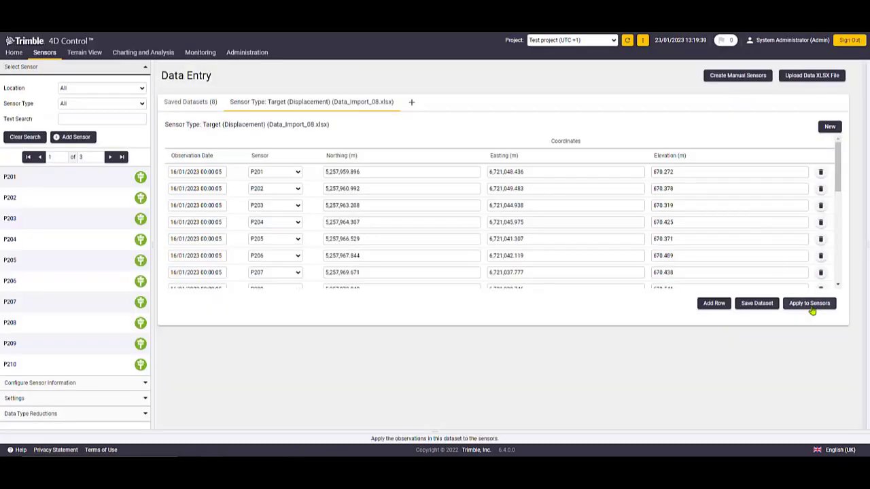
left_click(811, 305)
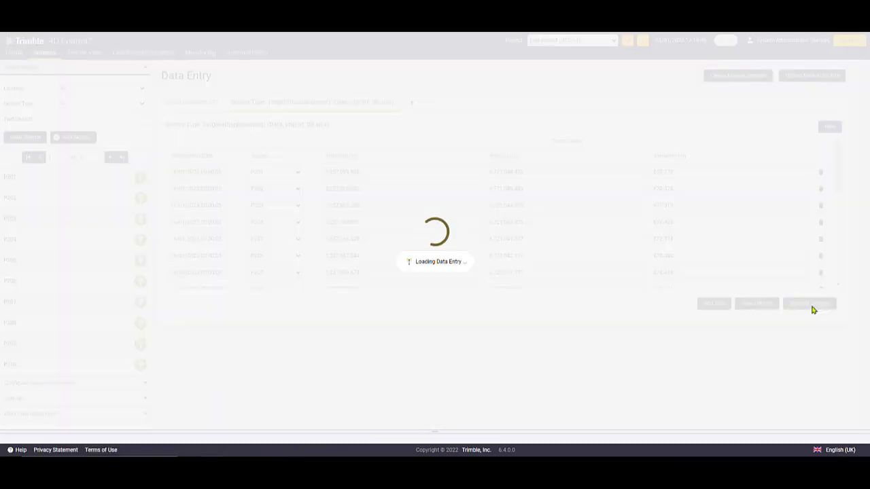
Review the Test project rail section's updated status for all chainages and open its Cant by Chainage chart.
mouse_move(200, 52)
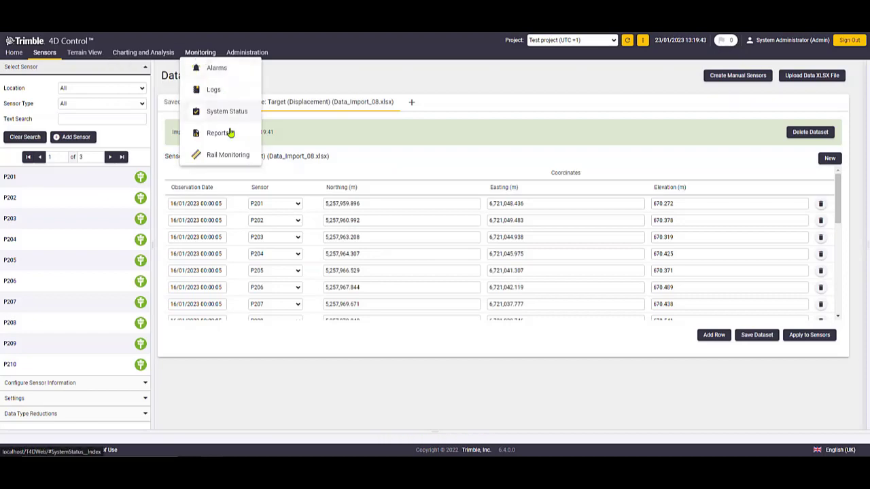
left_click(223, 155)
left_click(72, 145)
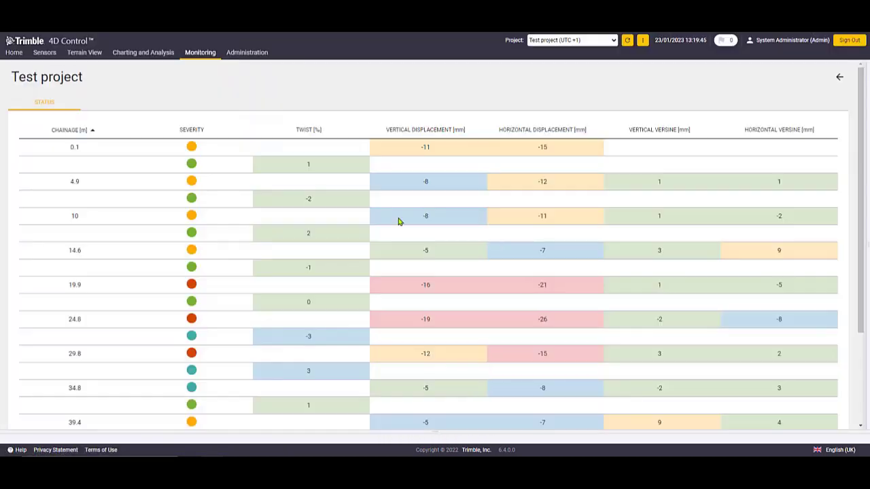
left_click_drag(858, 127, 856, 213)
scroll(854, 221, "up", 10)
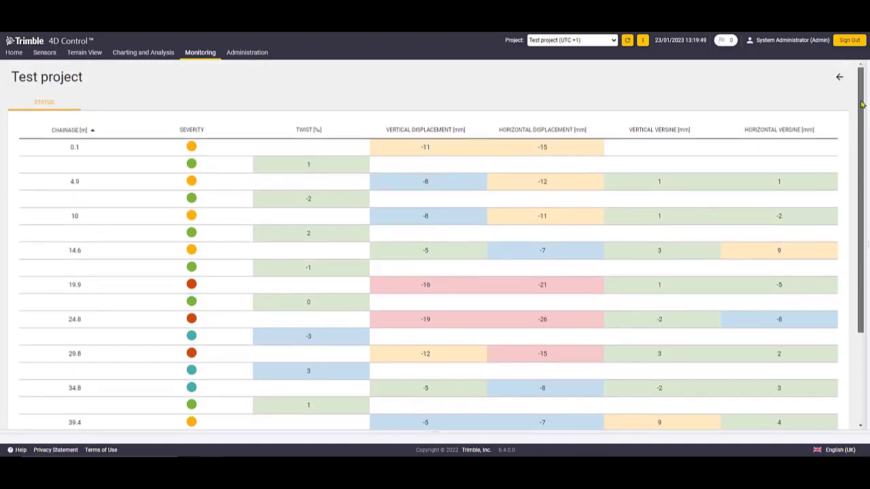
left_click(840, 78)
left_click(764, 140)
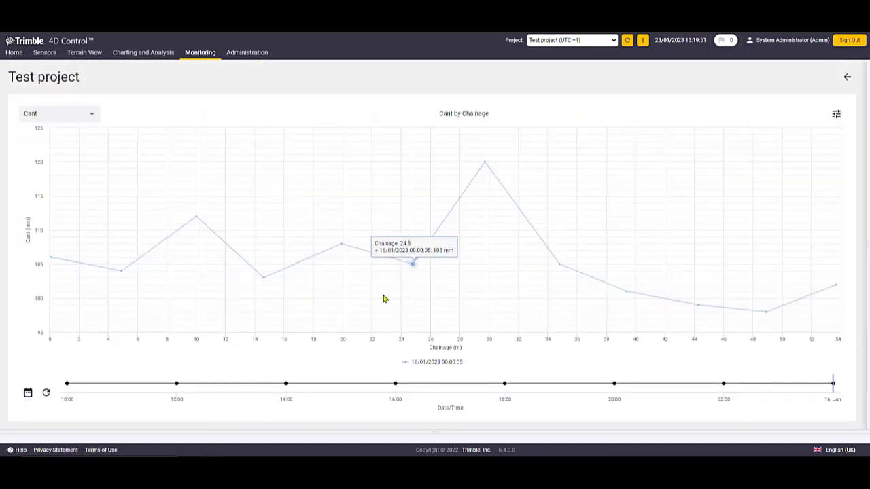
Add the 15/01/2023 22:00:05 and 20:00:05 epochs to the Cant by Chainage chart for comparison.
left_click(722, 385)
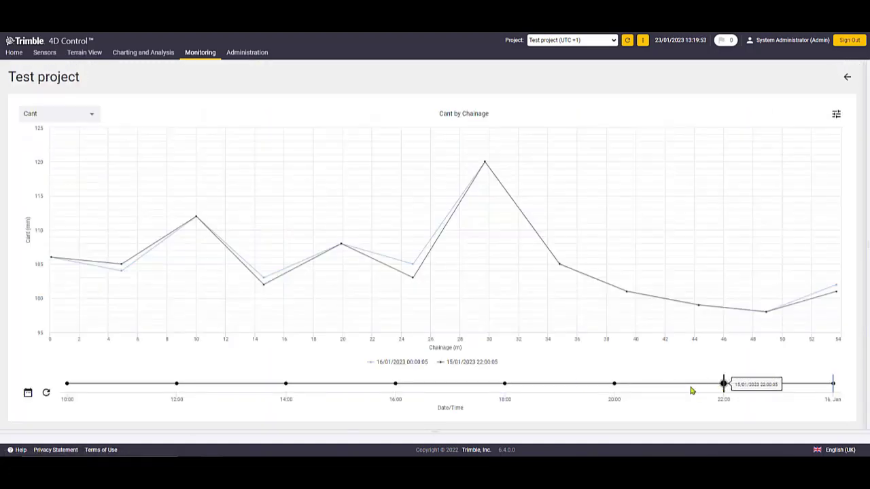
left_click(609, 386)
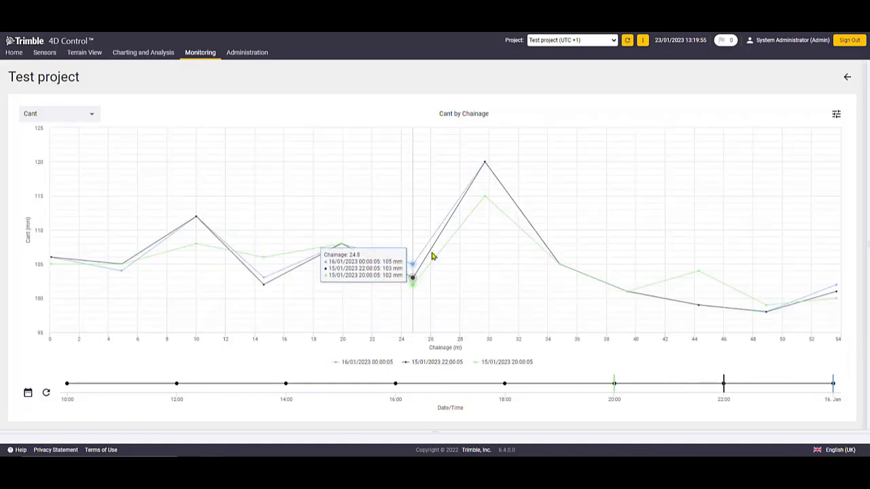
Compare the Twist by Chainage chart with the 15/01/2023 18:00:05 epoch added, and switch to the Vertical Displacement chart.
left_click(88, 114)
left_click(79, 152)
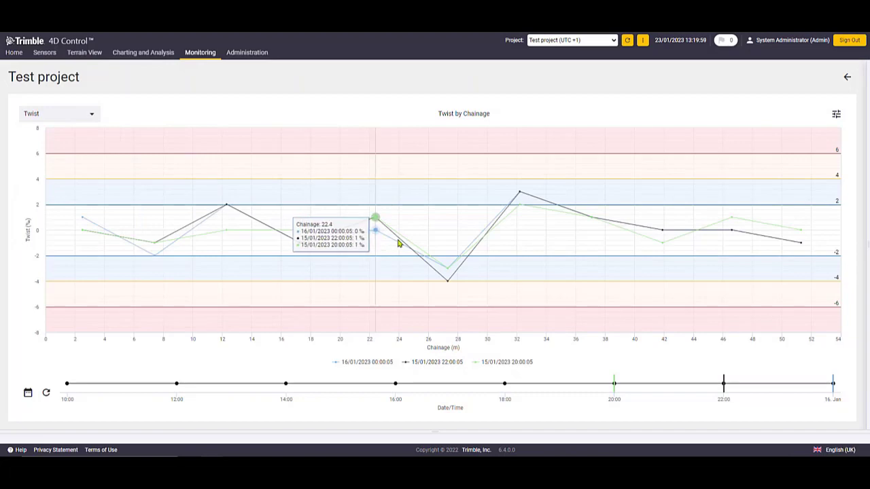
left_click(504, 384)
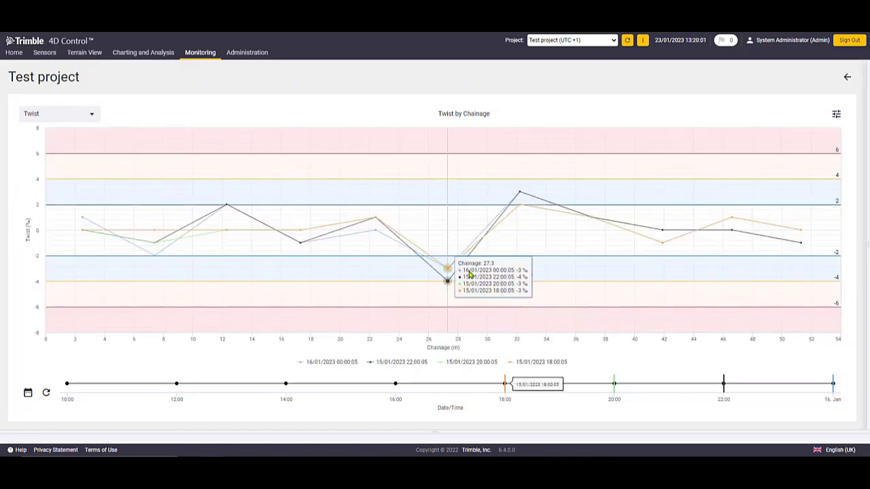
left_click(92, 115)
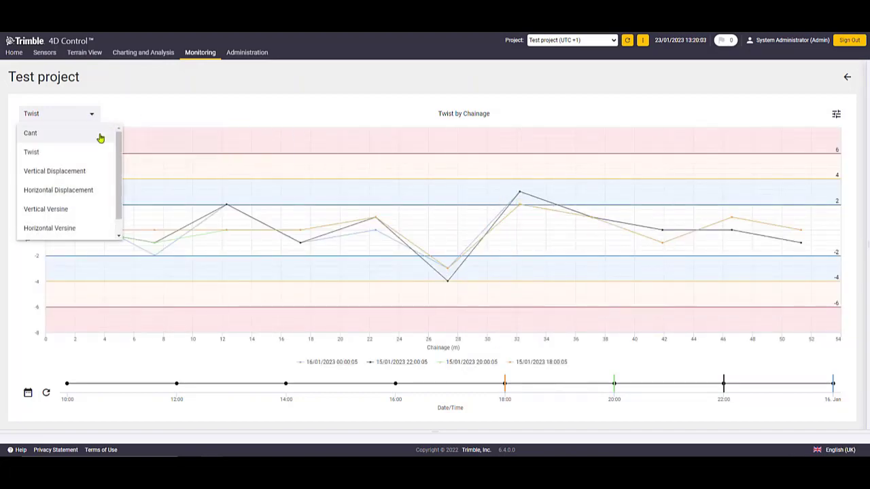
left_click(92, 173)
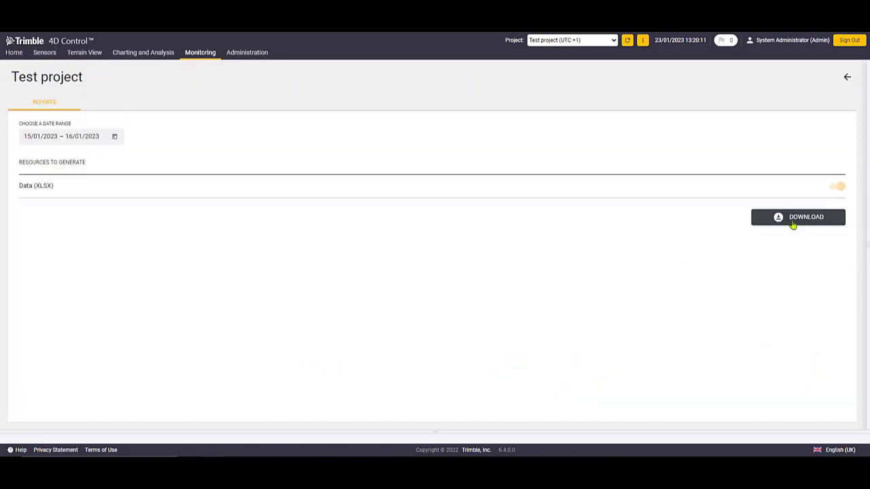
Download the rail section's XLSX data report for 15/01/2023 – 16/01/2023 and review its Chainages sheet in Excel.
left_click(792, 223)
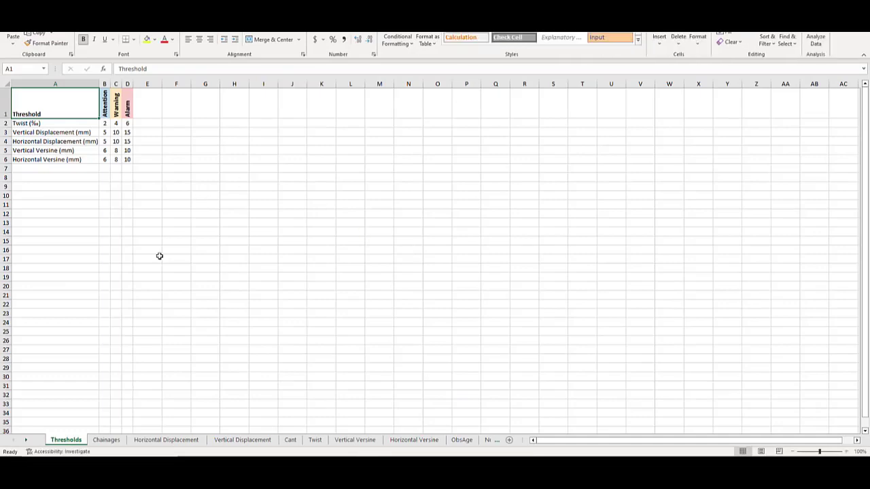
left_click(107, 440)
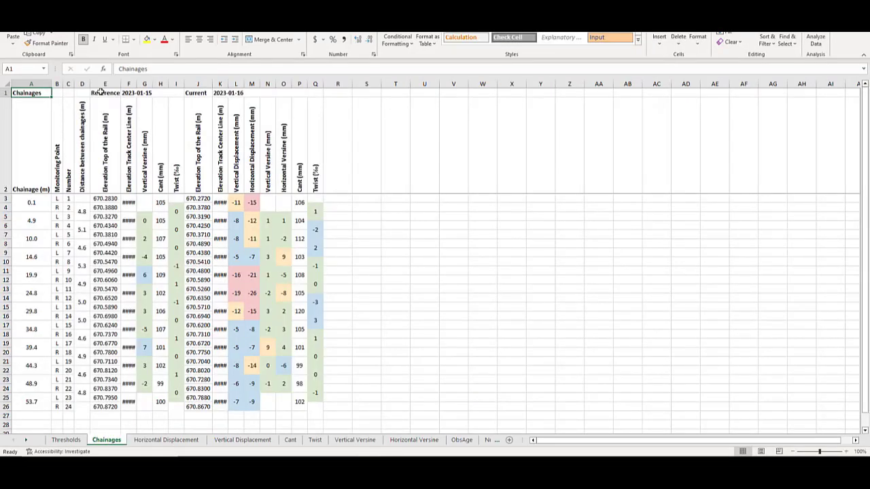
left_click_drag(82, 84, 346, 86)
Review the report's Horizontal Displacement, Vertical Displacement, Cant, Twist and Vertical Versine sheets, and return to the Rail Sections list in Trimble 4D Control.
left_click(166, 441)
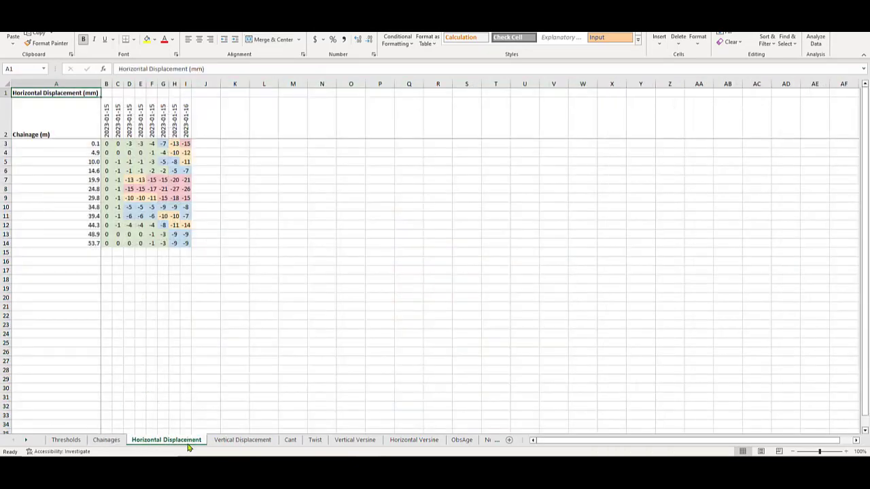
left_click(214, 442)
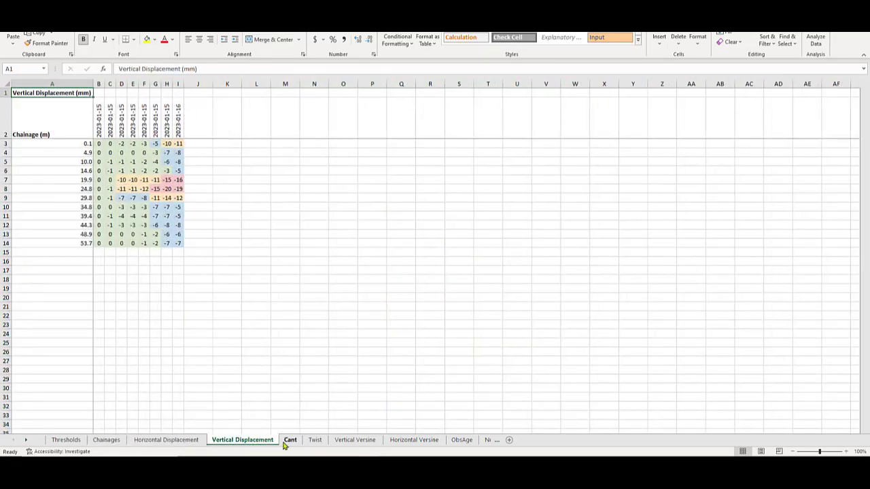
left_click(287, 441)
left_click(325, 442)
left_click(374, 442)
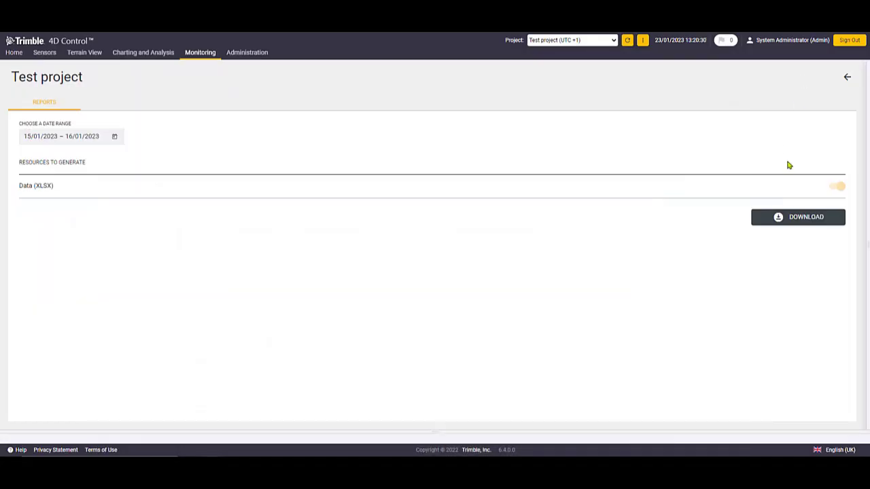
left_click(848, 73)
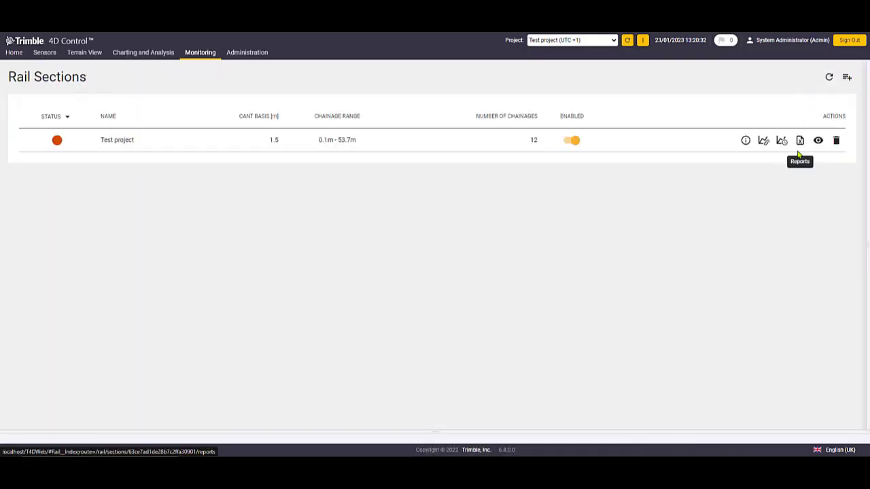